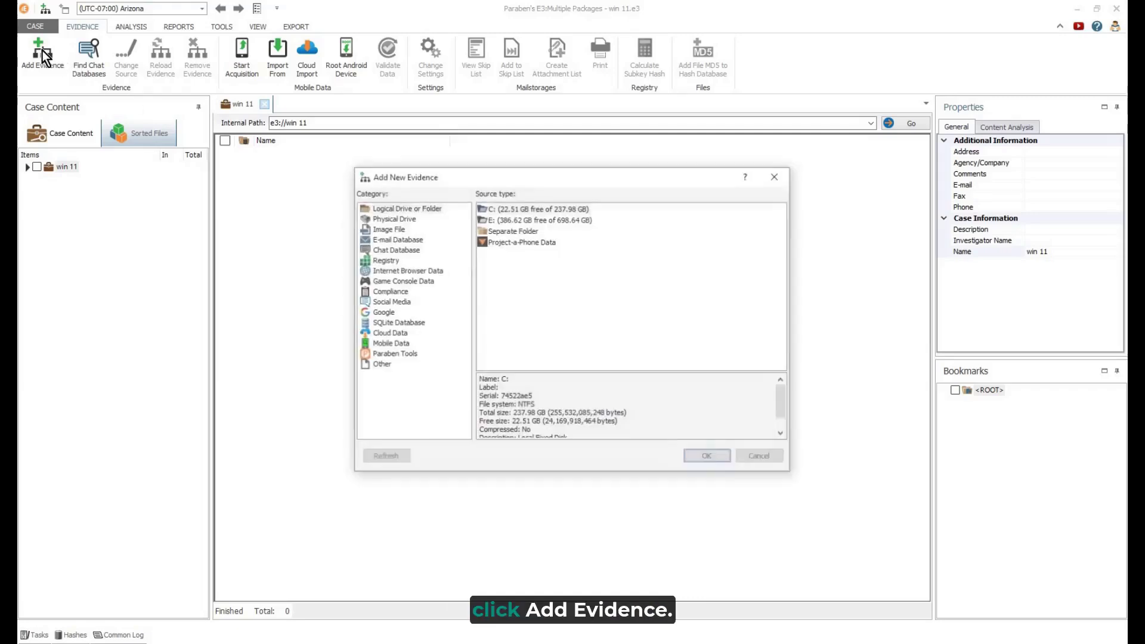
# - Add Demo.001 from the desktop's DISK DEMO-Win 11 folder as auto-detected image evidence named Demo, with all NTFS options off
pyautogui.click(391, 229)
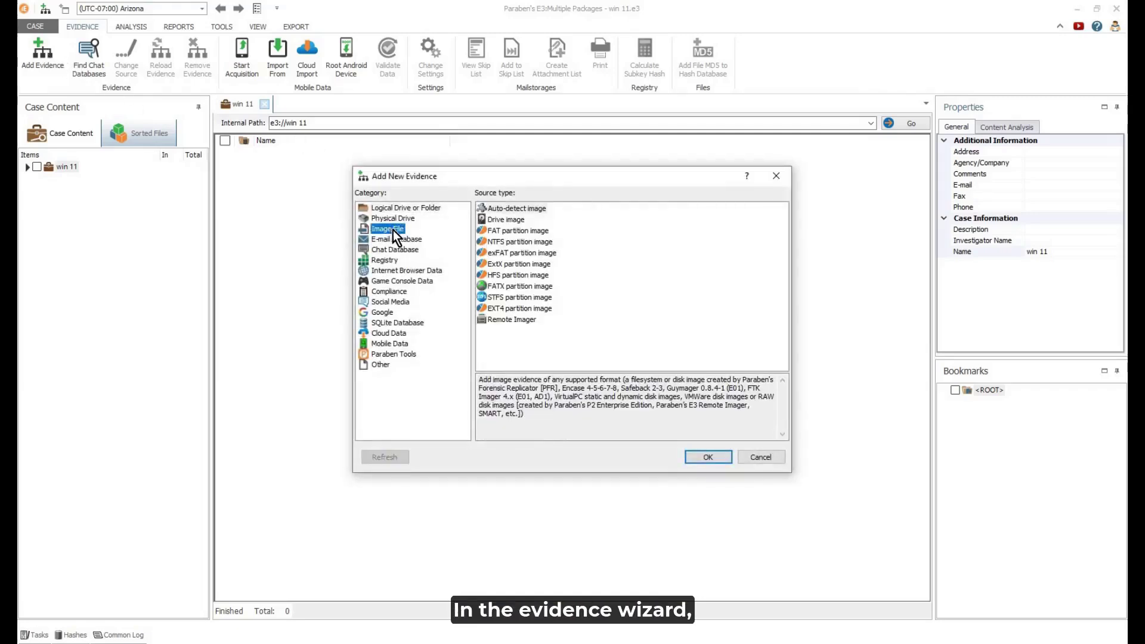
pyautogui.click(519, 209)
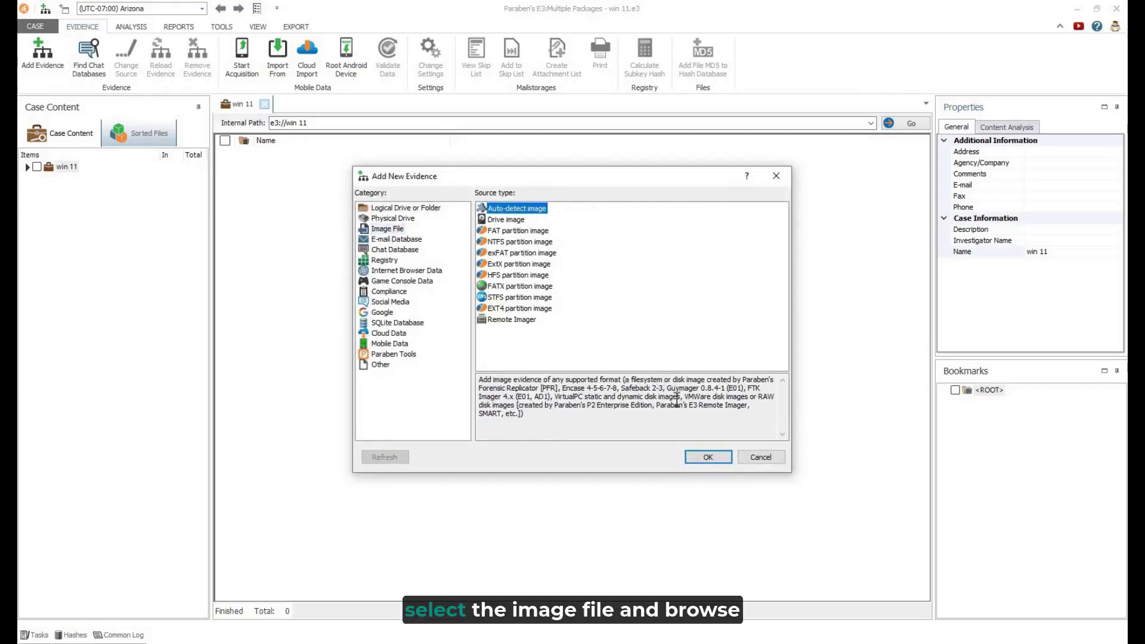
pyautogui.click(708, 457)
pyautogui.click(418, 358)
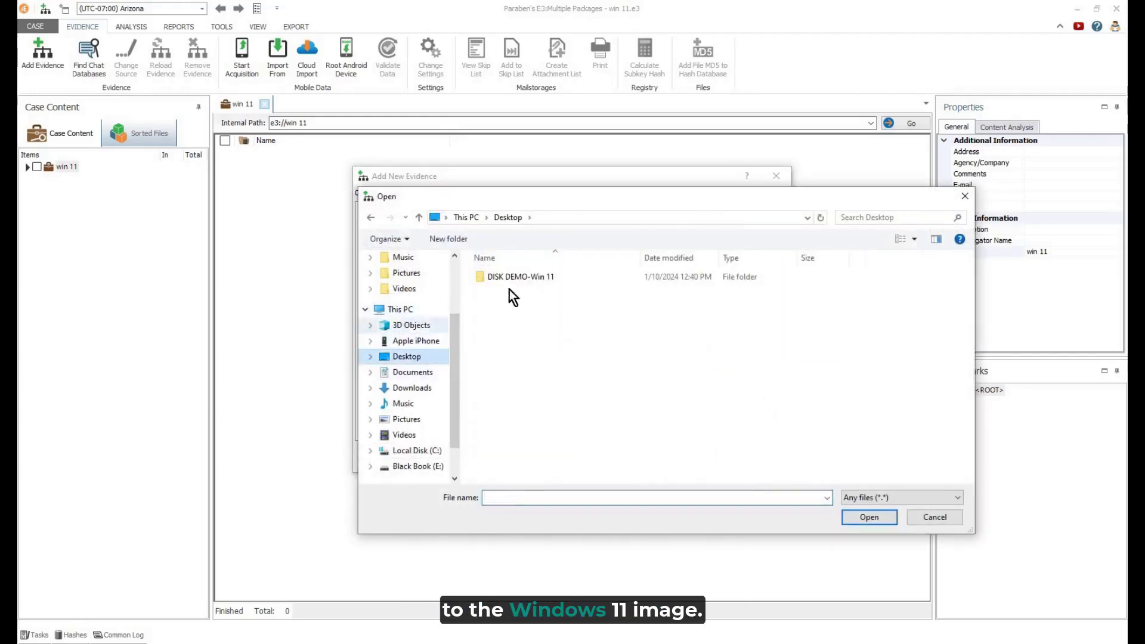
pyautogui.doubleClick(521, 276)
pyautogui.doubleClick(520, 276)
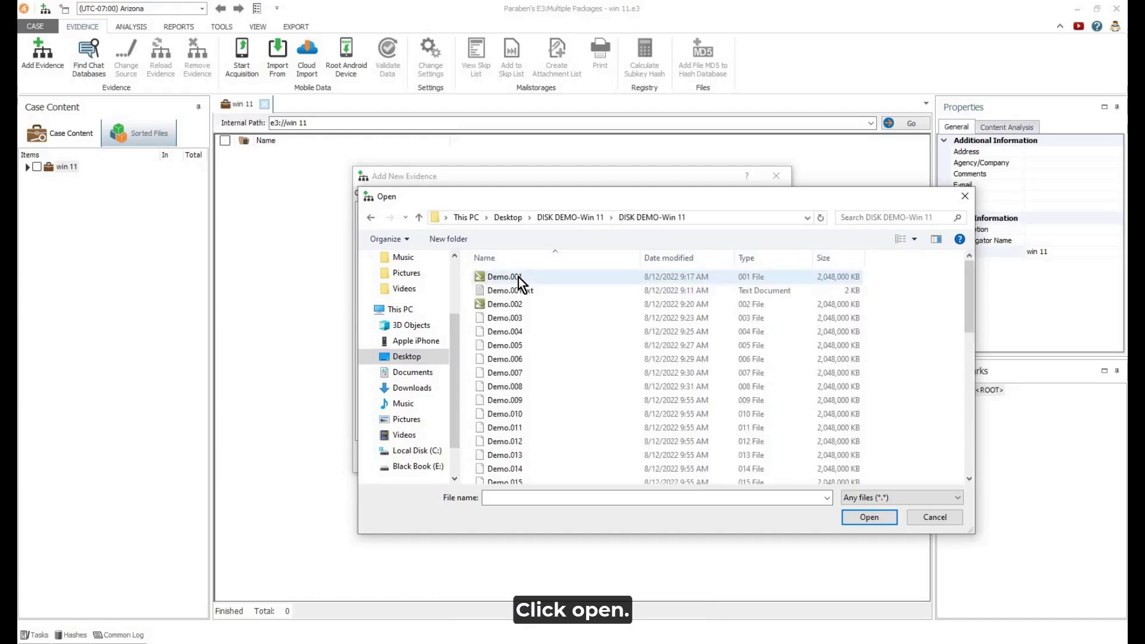
pyautogui.click(519, 278)
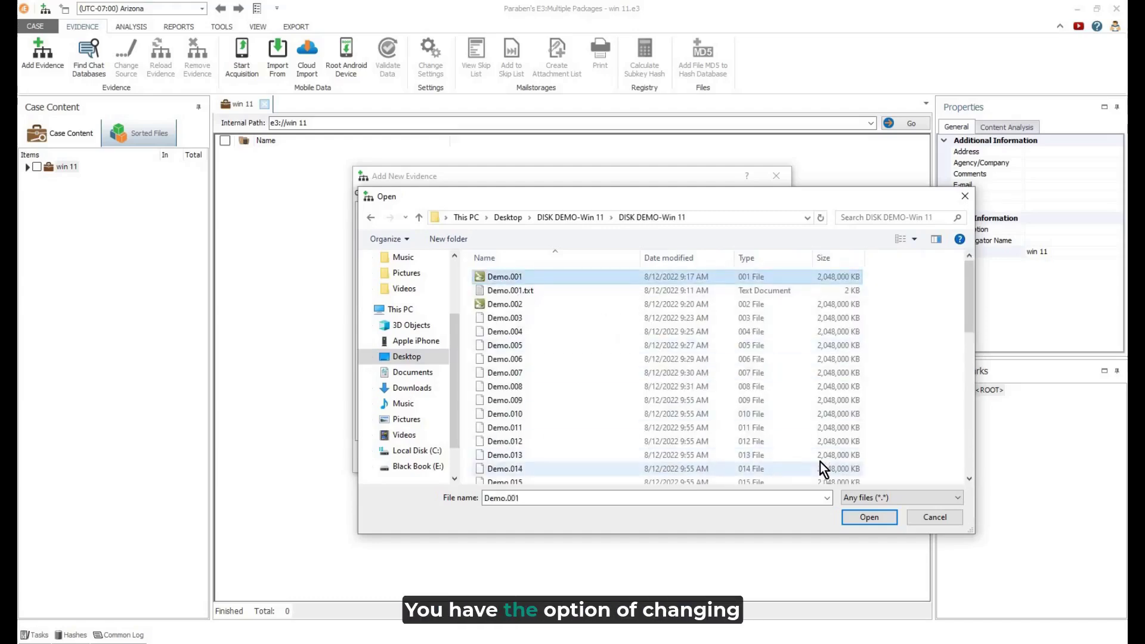
pyautogui.click(872, 516)
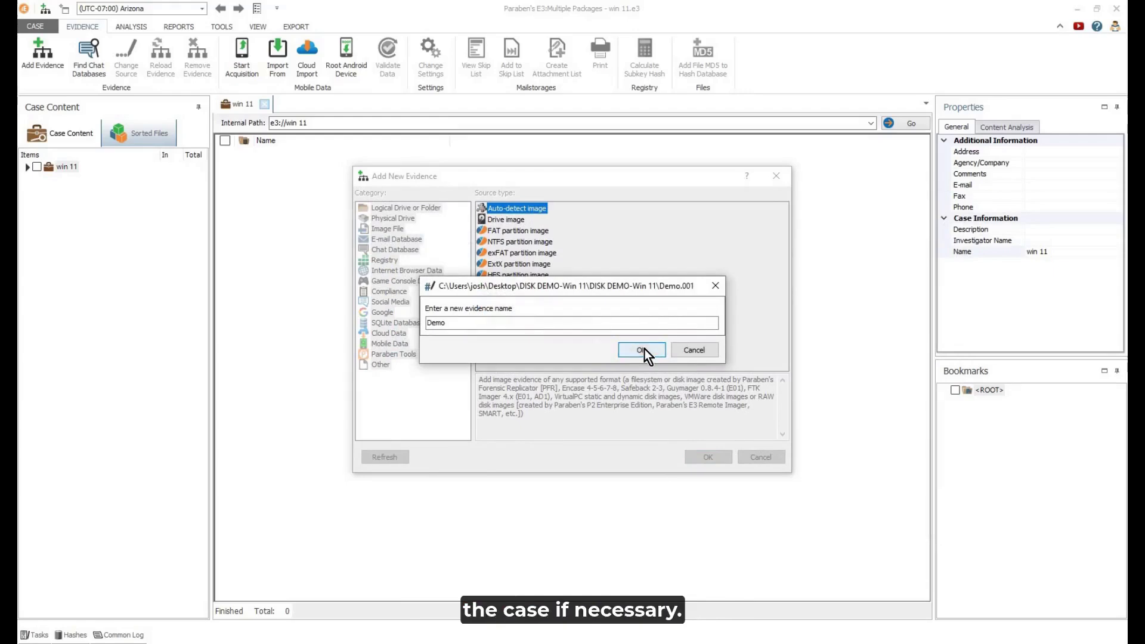
pyautogui.click(643, 350)
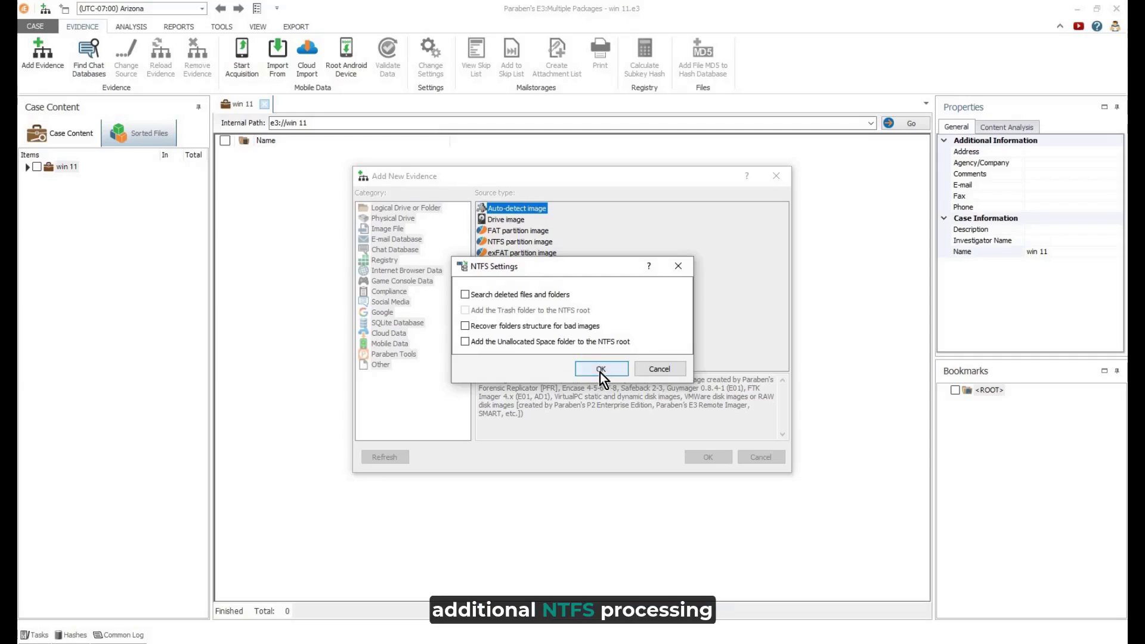
pyautogui.click(600, 368)
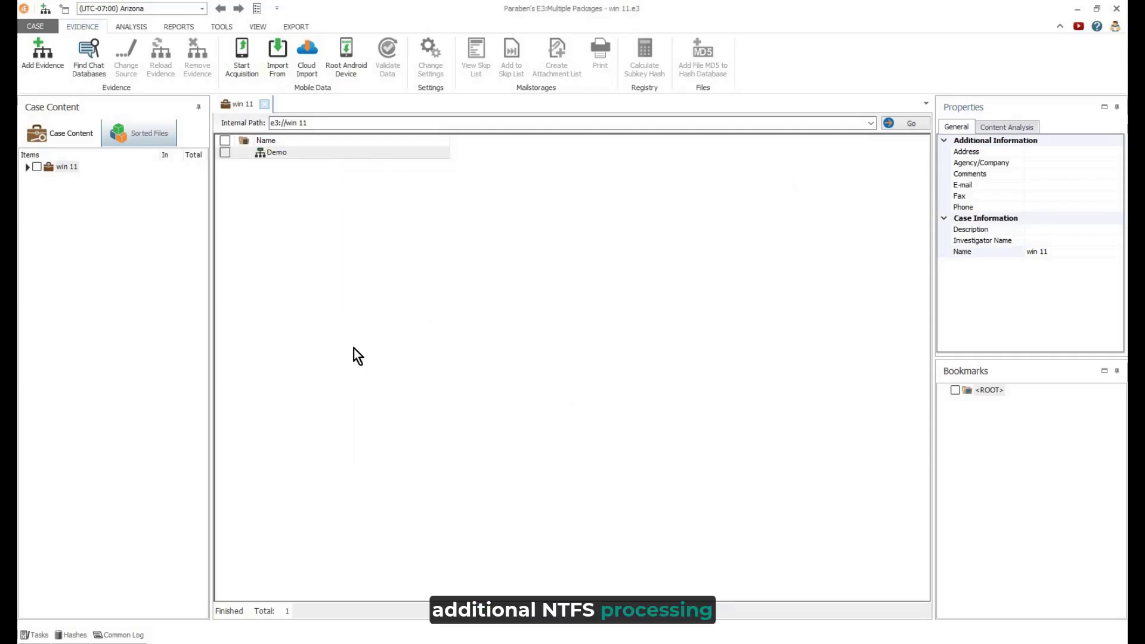
# - Expand the win 11 case through Demo and NTFS to show the folders under Root
pyautogui.click(27, 168)
pyautogui.click(37, 180)
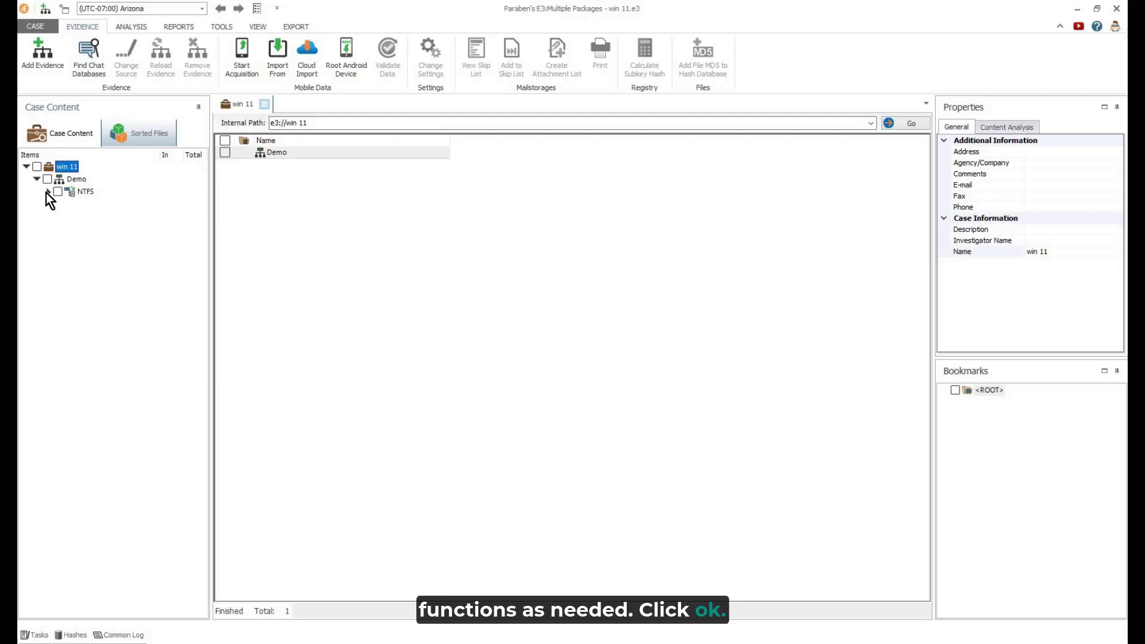
pyautogui.click(47, 192)
pyautogui.click(57, 204)
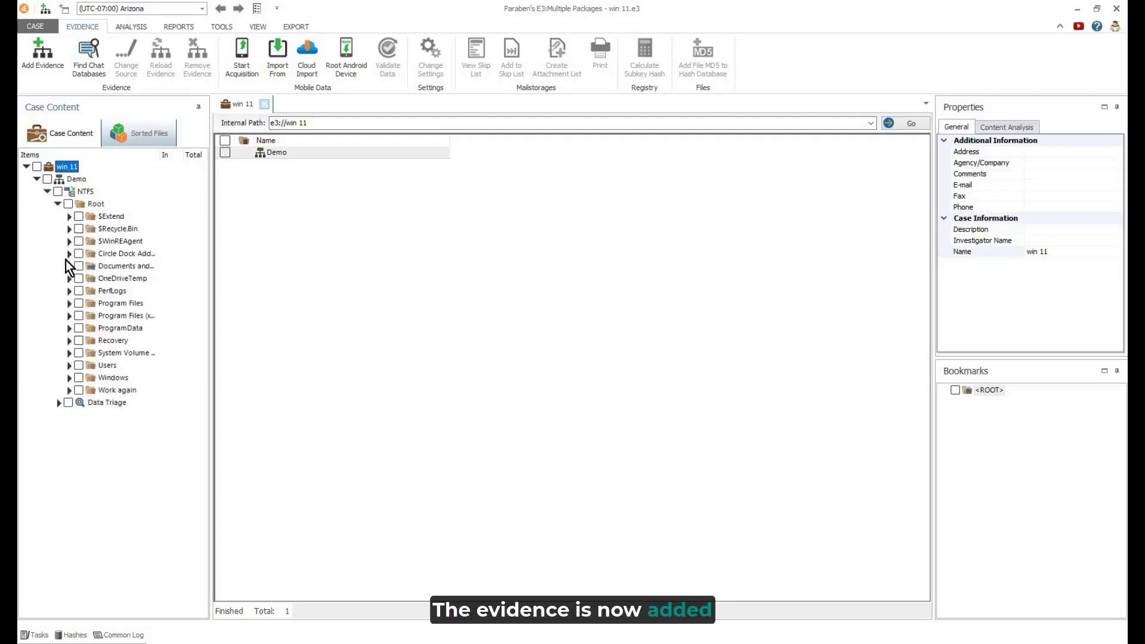
# - Examine the Users folder's All Users and Default profiles, then collapse Users
pyautogui.click(68, 367)
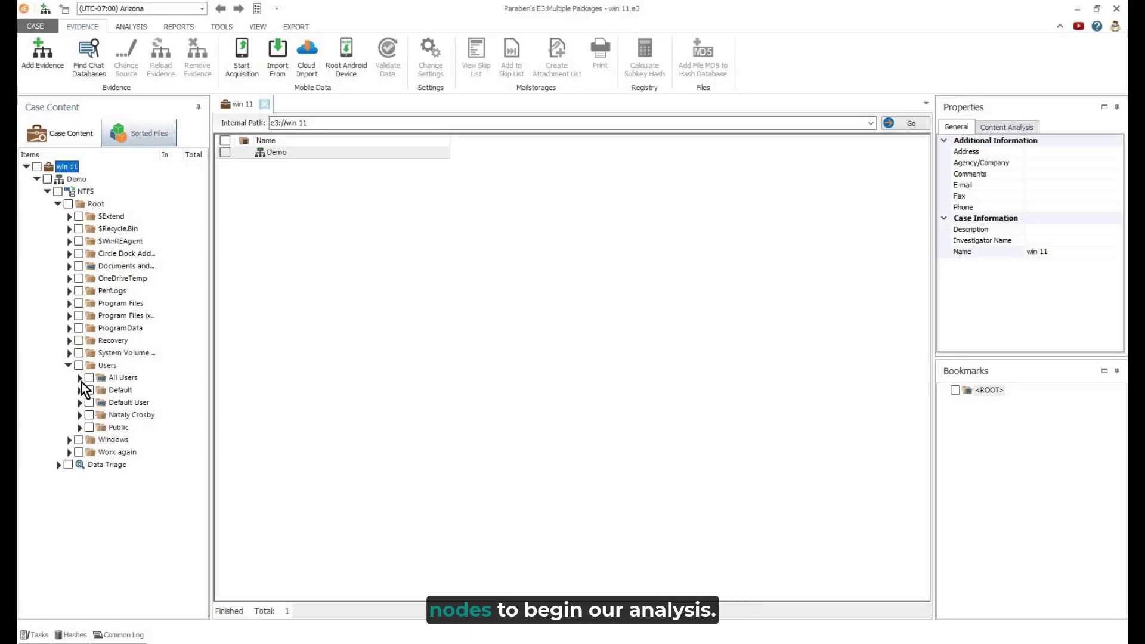
pyautogui.click(78, 381)
pyautogui.click(79, 391)
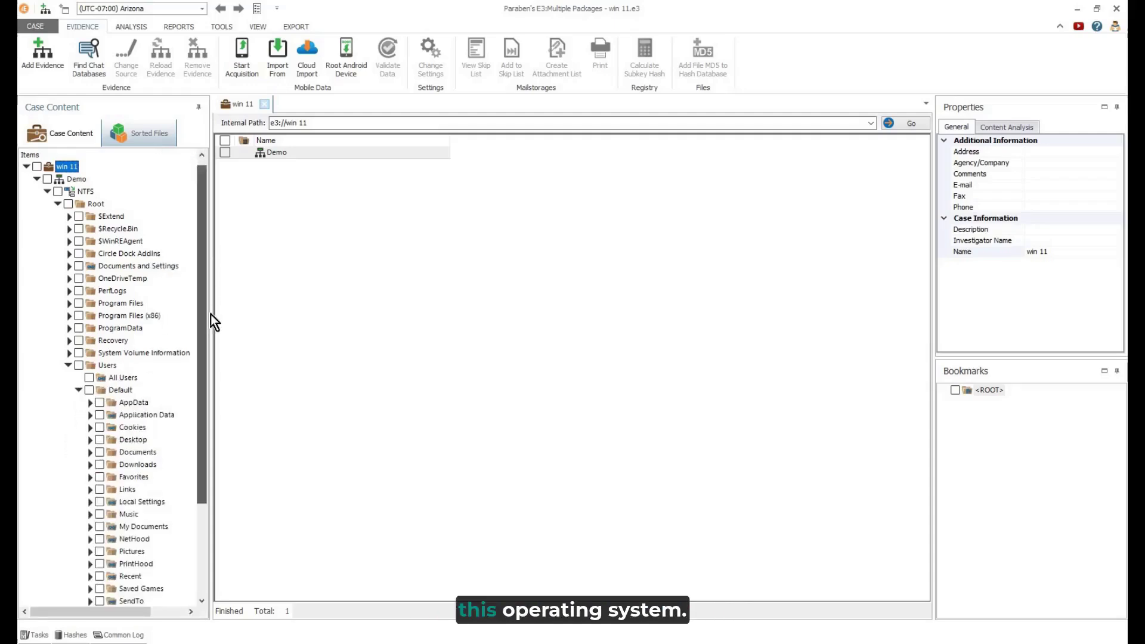
pyautogui.scroll(-3, 210, 314)
pyautogui.click(69, 245)
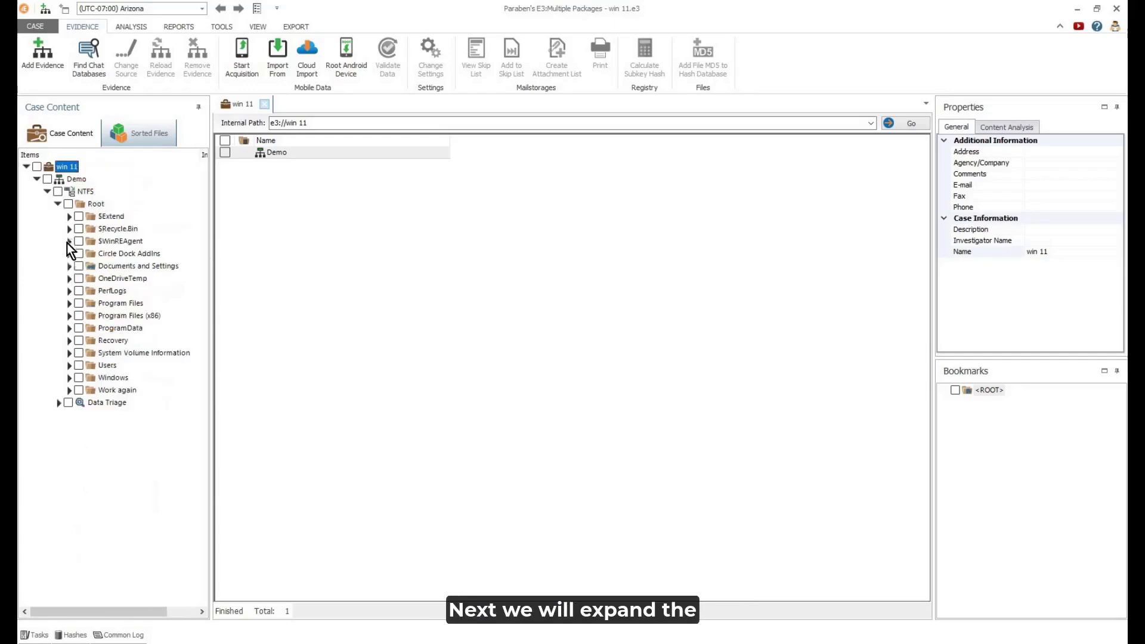
# - Expand Data Triage, widen the case tree, and examine the OneDrive folder under Cloud Storages
pyautogui.click(57, 403)
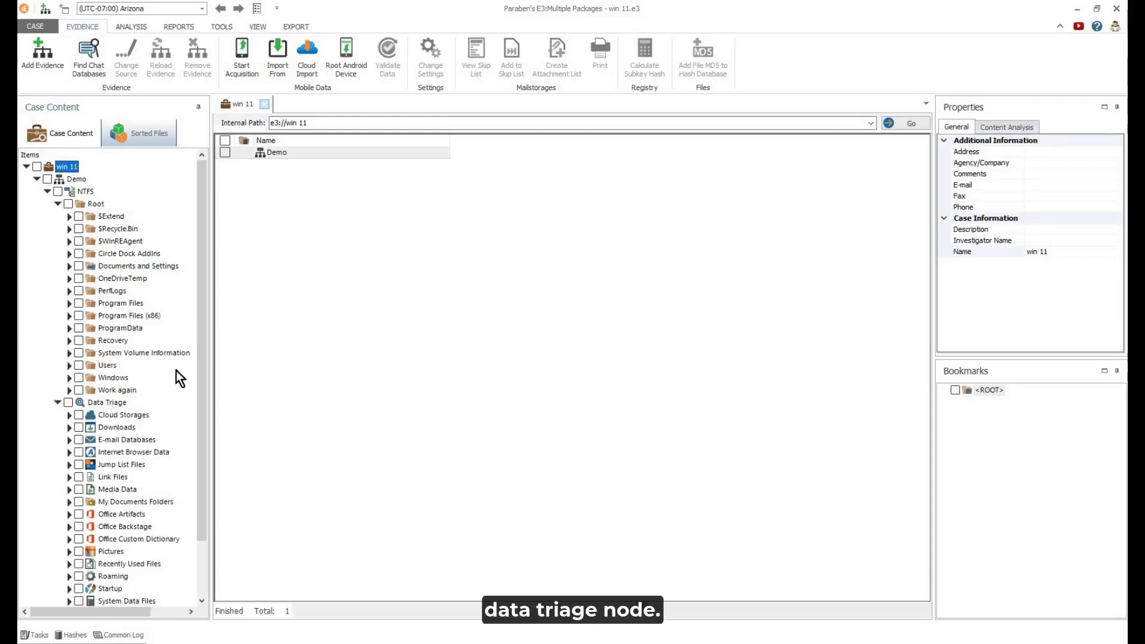
pyautogui.moveTo(210, 345); pyautogui.dragTo(282, 343)
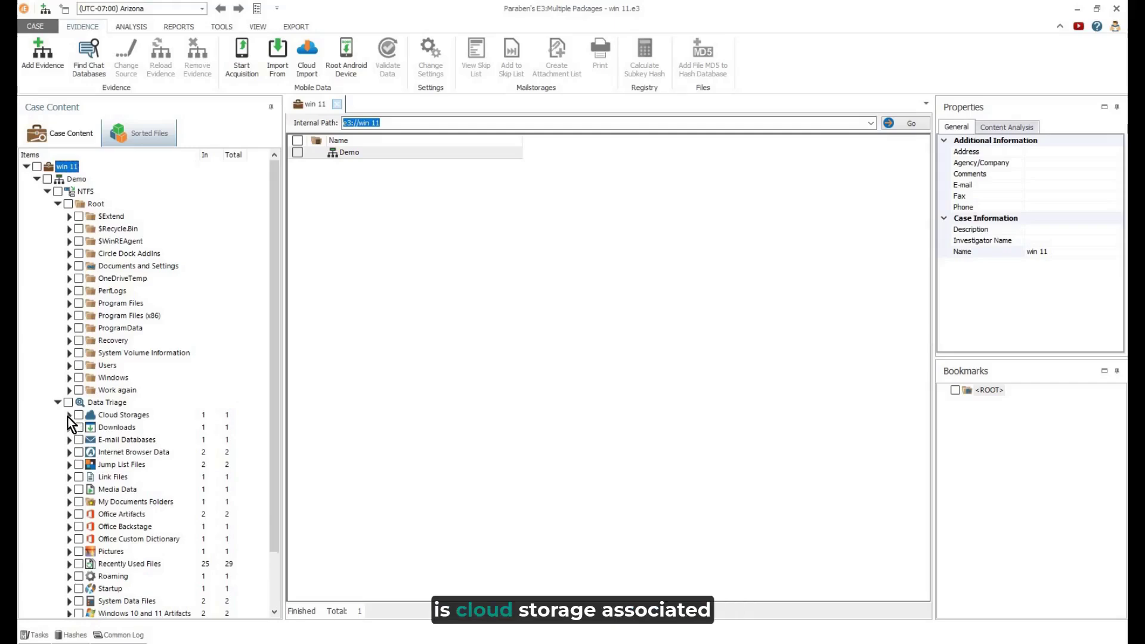
pyautogui.click(114, 419)
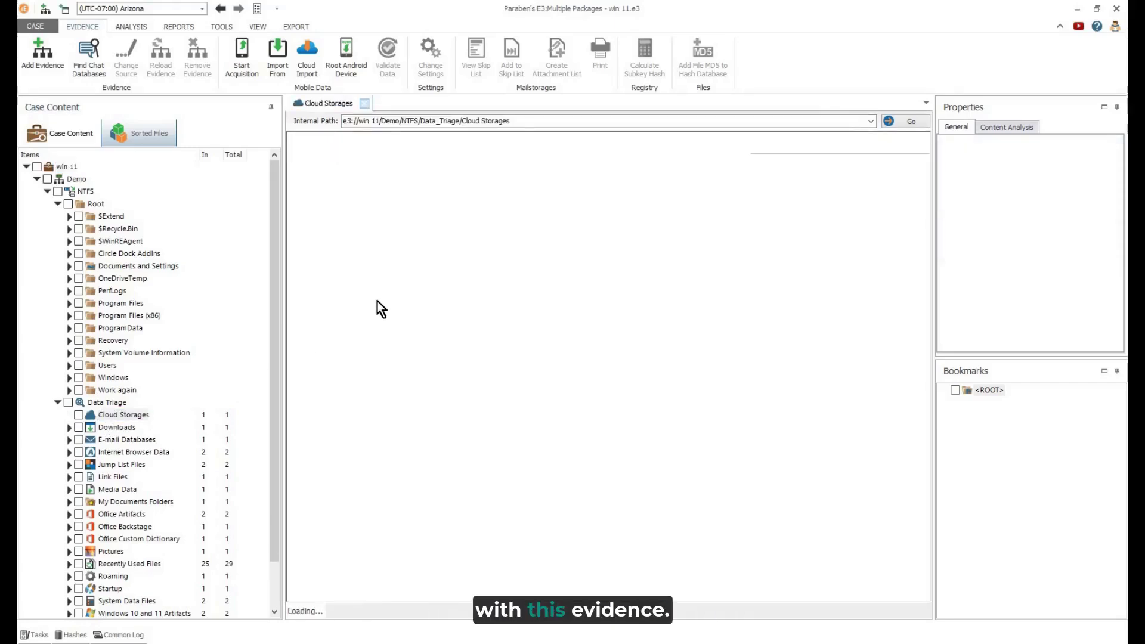
pyautogui.doubleClick(421, 184)
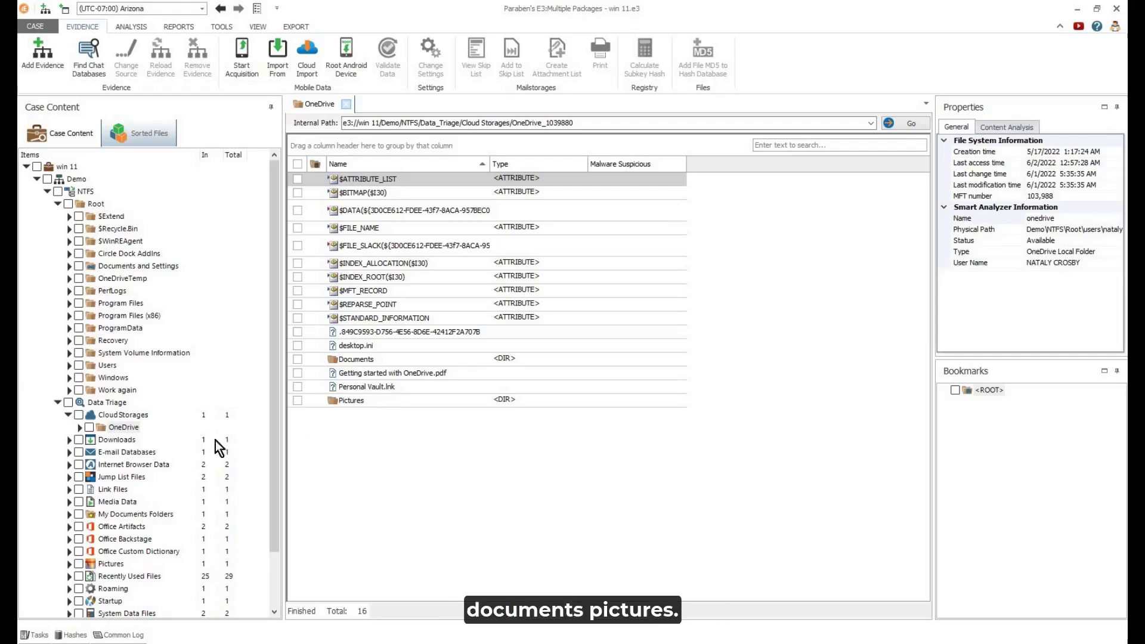
pyautogui.click(67, 416)
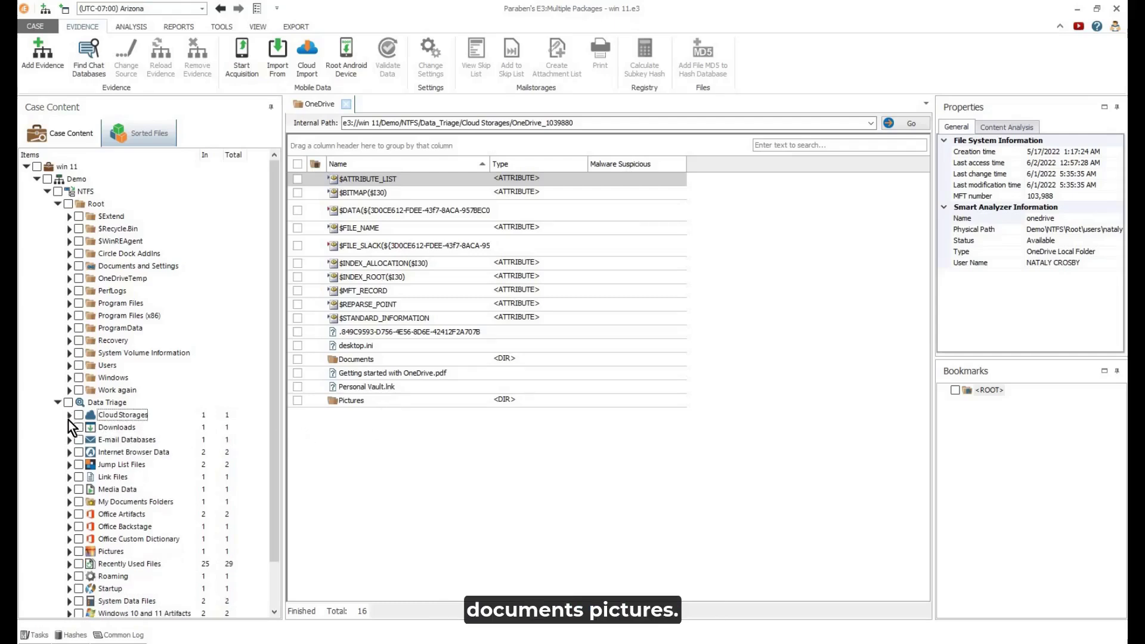
# - Open the Downloads folder under Data Triage and select BingWallpaper.exe
pyautogui.click(105, 428)
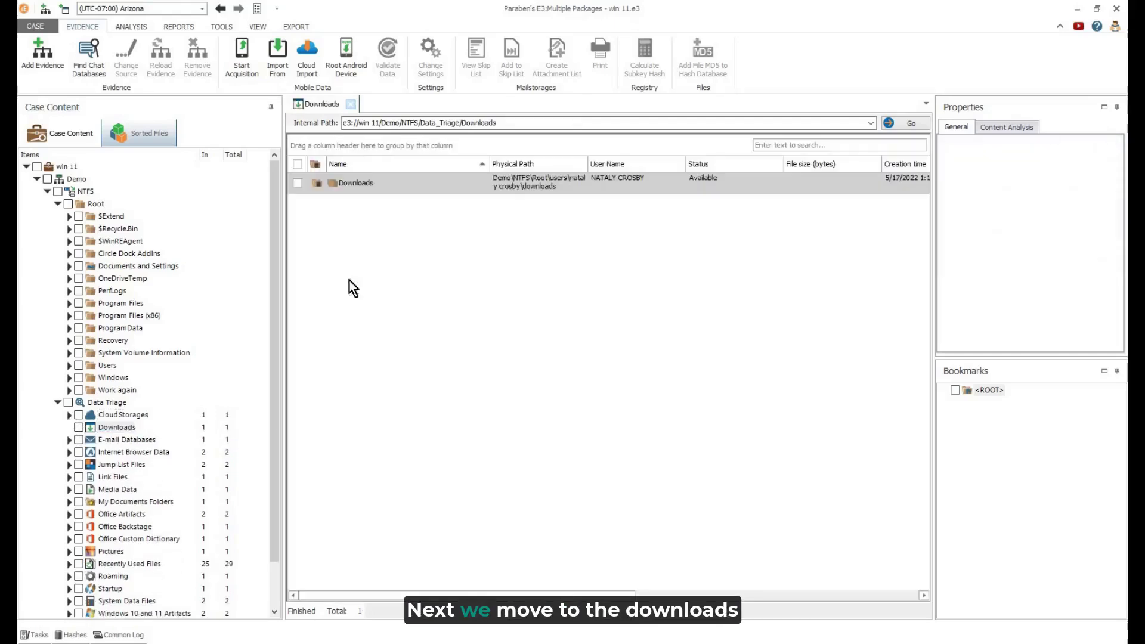
pyautogui.doubleClick(395, 187)
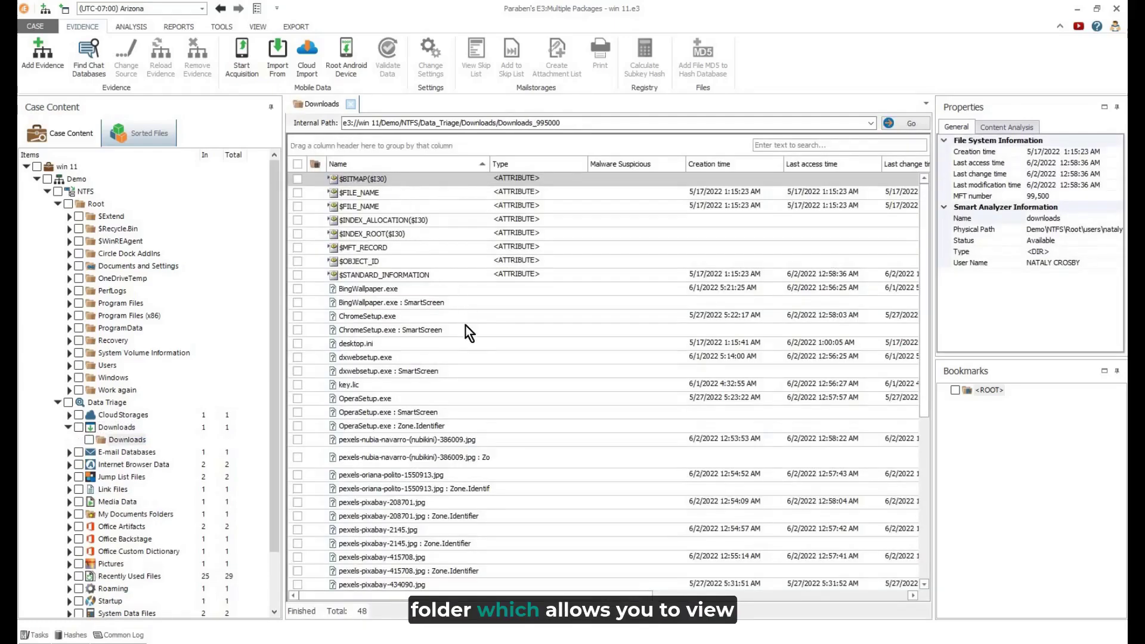
pyautogui.click(406, 290)
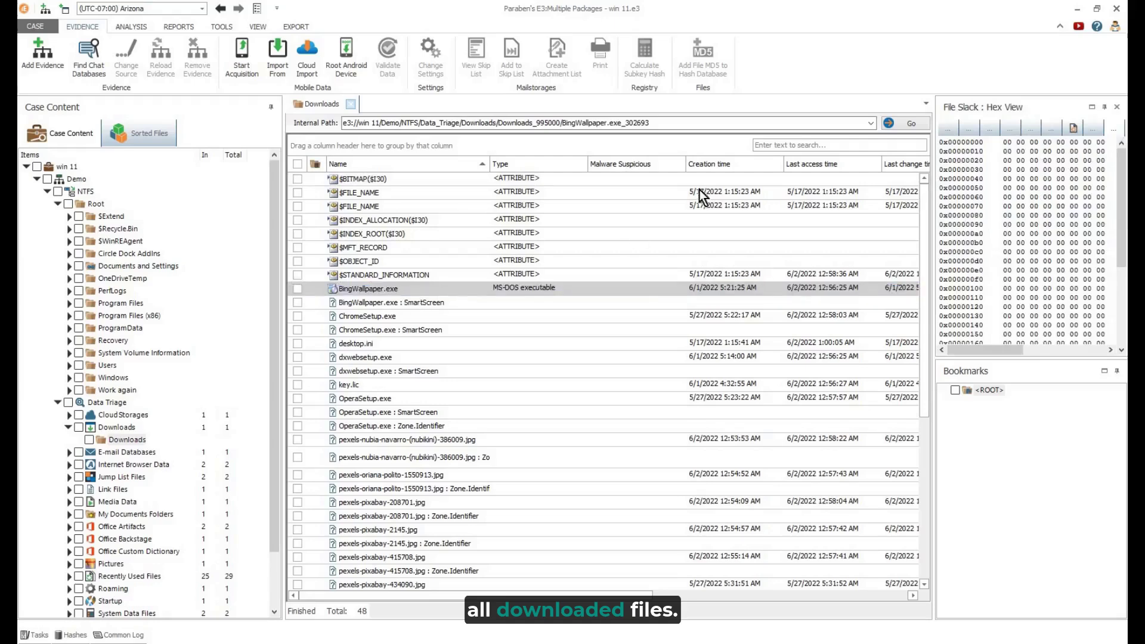
# - Widen the file viewer and inspect BingWallpaper.exe in the different views, finishing with Text View
pyautogui.moveTo(934, 192); pyautogui.dragTo(841, 192)
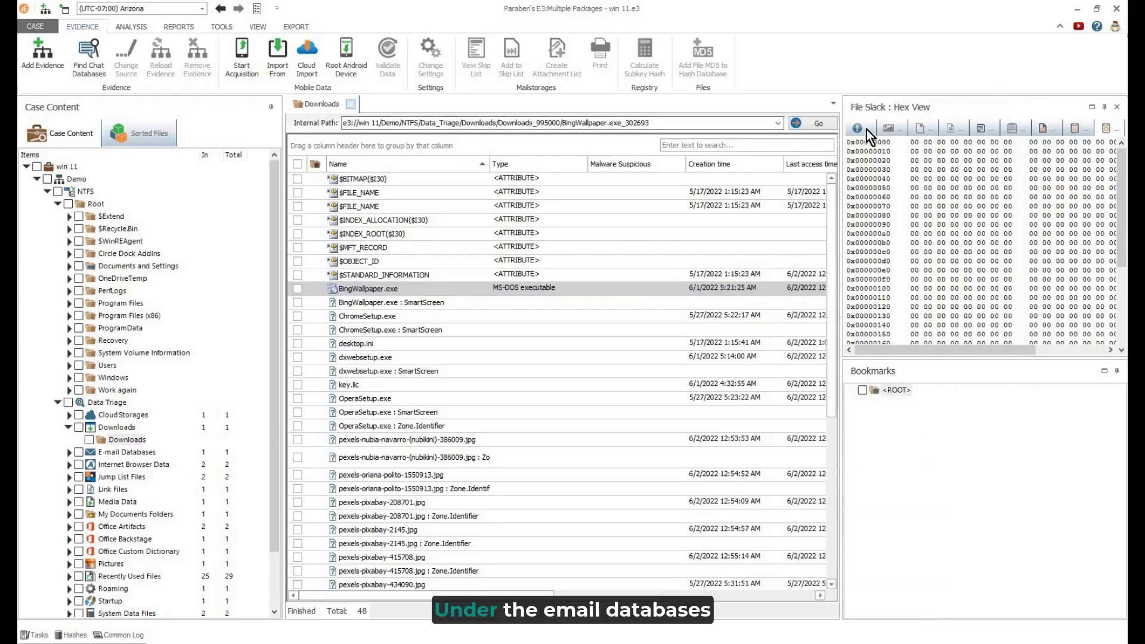
pyautogui.click(867, 129)
pyautogui.click(922, 126)
pyautogui.click(953, 128)
pyautogui.click(980, 127)
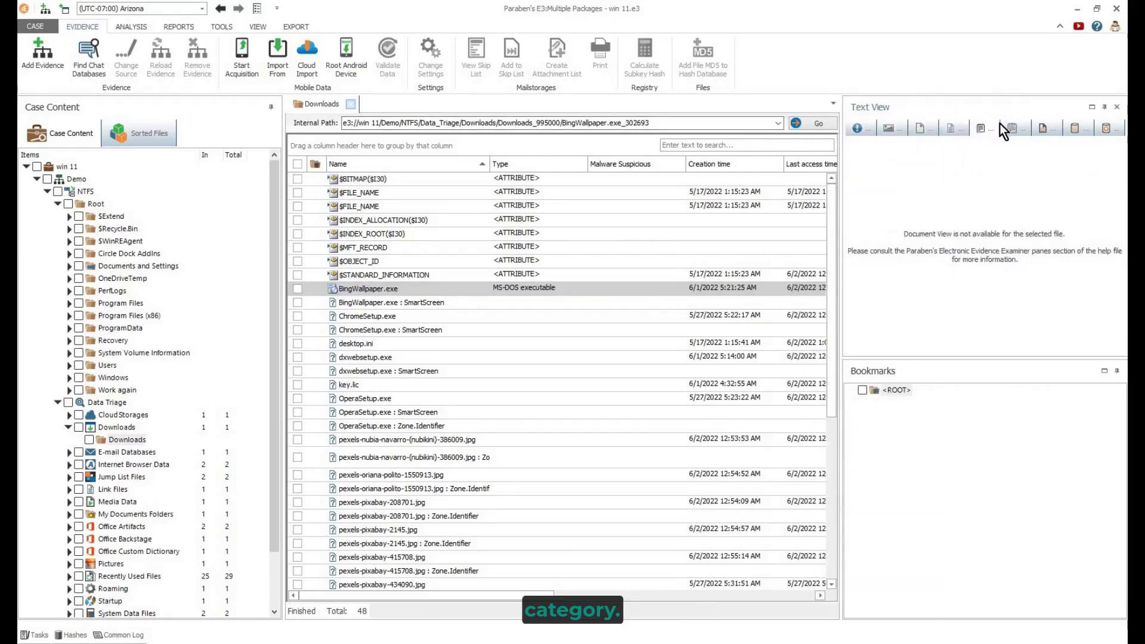
pyautogui.click(68, 428)
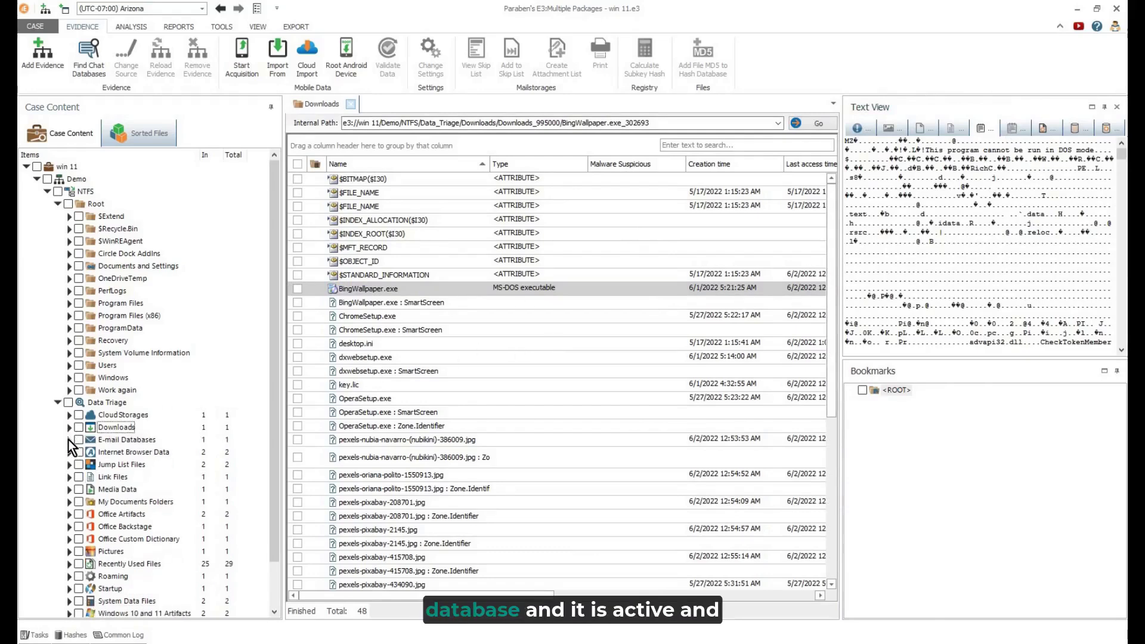
# - Open the Outlook OST file under E-mail Databases in Raw mode, without scanning for deleted messages
pyautogui.click(108, 441)
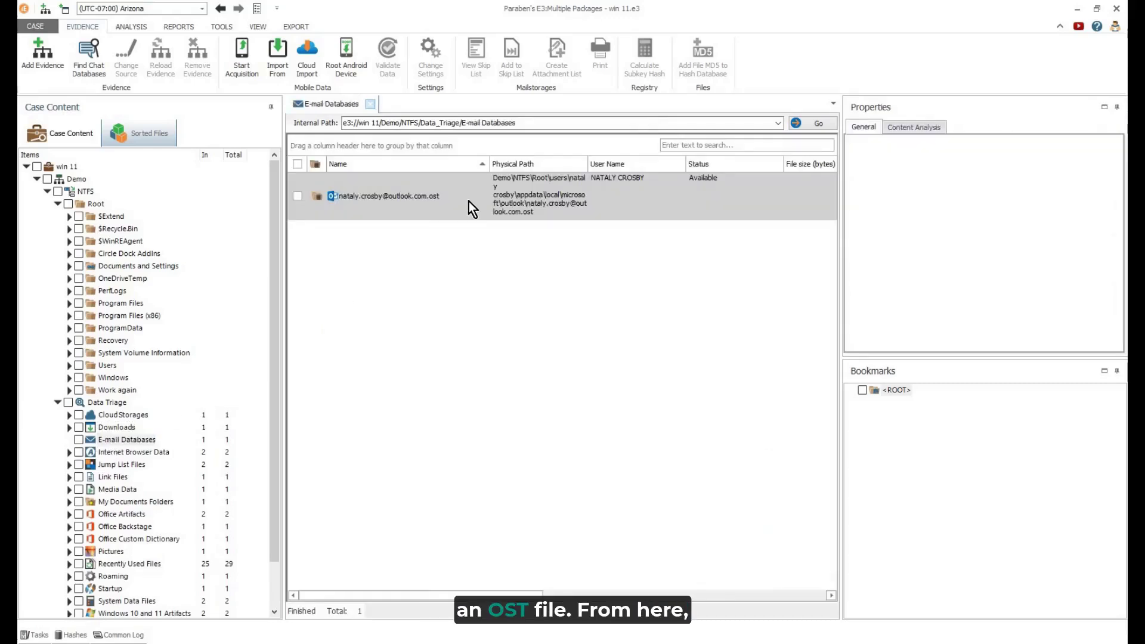
pyautogui.doubleClick(469, 202)
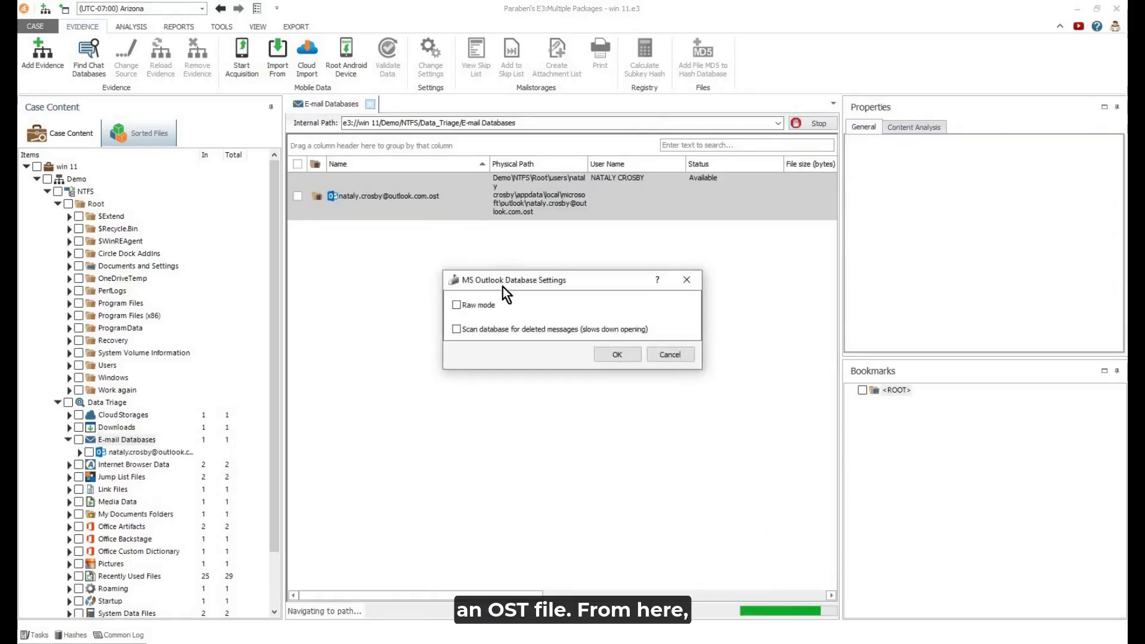
pyautogui.click(462, 306)
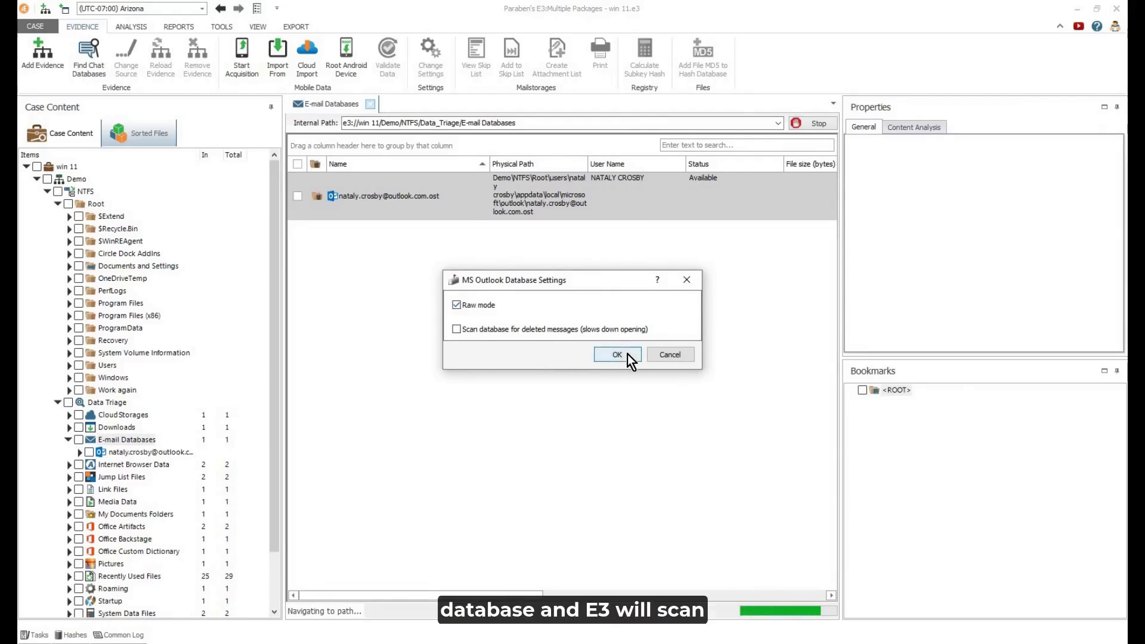
pyautogui.click(627, 354)
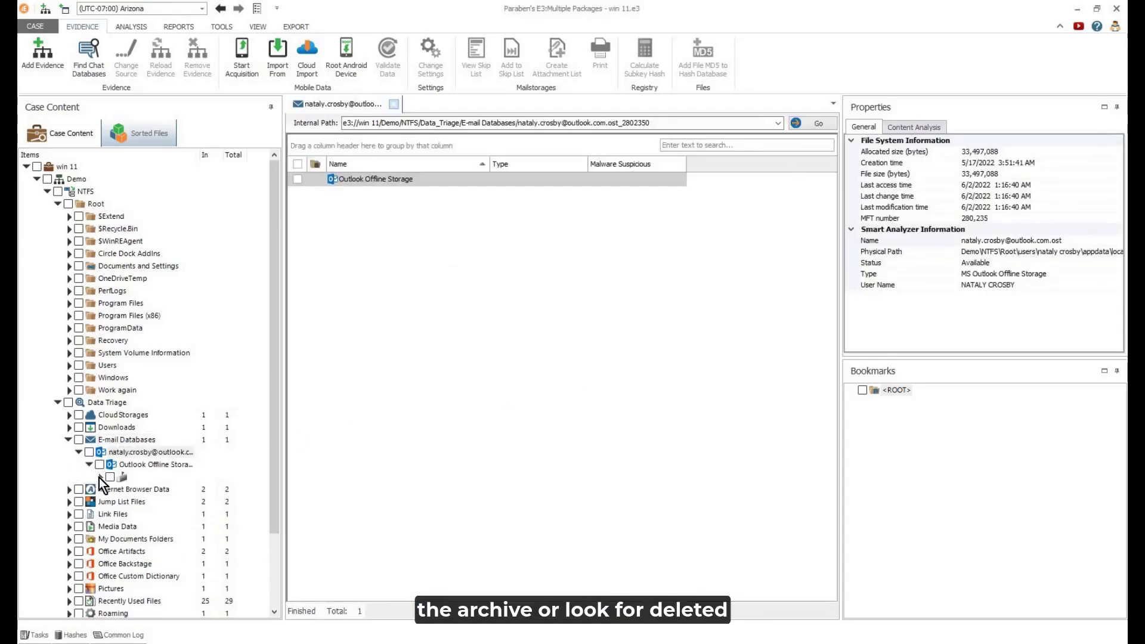
# - Expand Root - Mailbox and IPM_SUBTREE in the Outlook storage, and open the last "Re: Calendar template" message in the Inbox
pyautogui.click(99, 477)
pyautogui.click(108, 501)
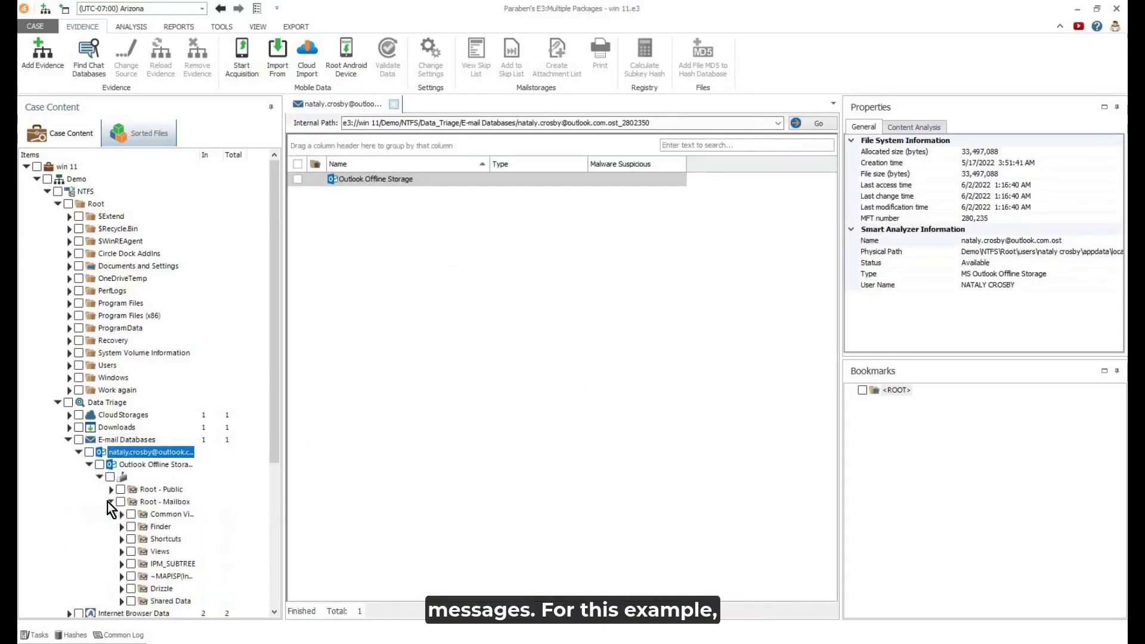
pyautogui.click(121, 563)
pyautogui.moveTo(277, 256); pyautogui.dragTo(276, 435)
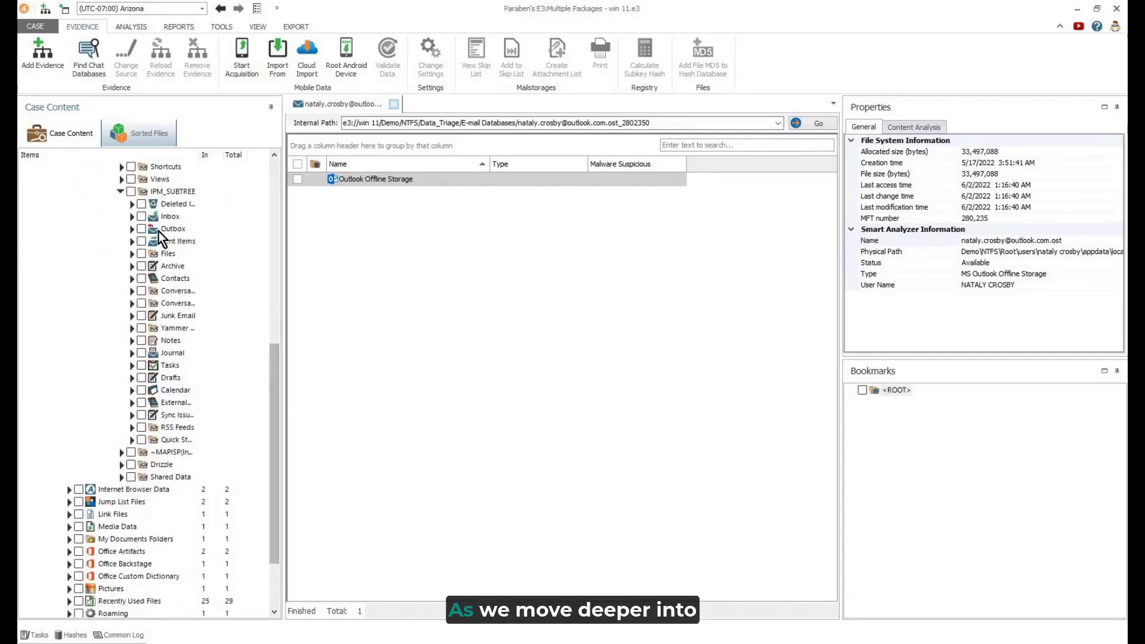
pyautogui.click(168, 216)
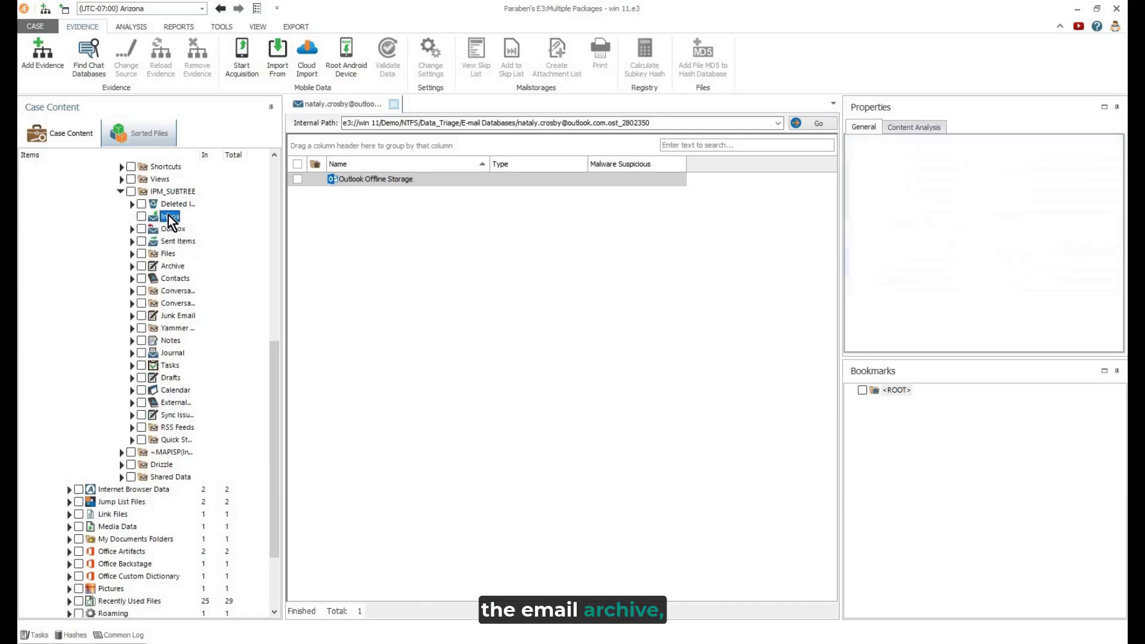
pyautogui.click(426, 264)
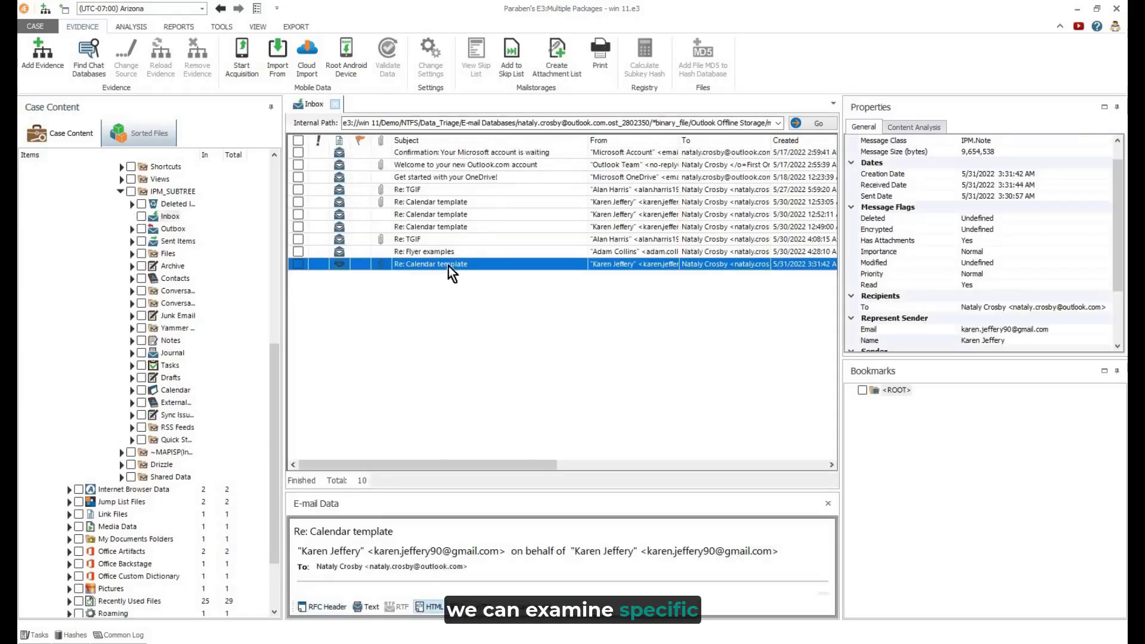
# - Enlarge the message preview and view the selected e-mail as RFC Header, Text and HTML
pyautogui.click(327, 606)
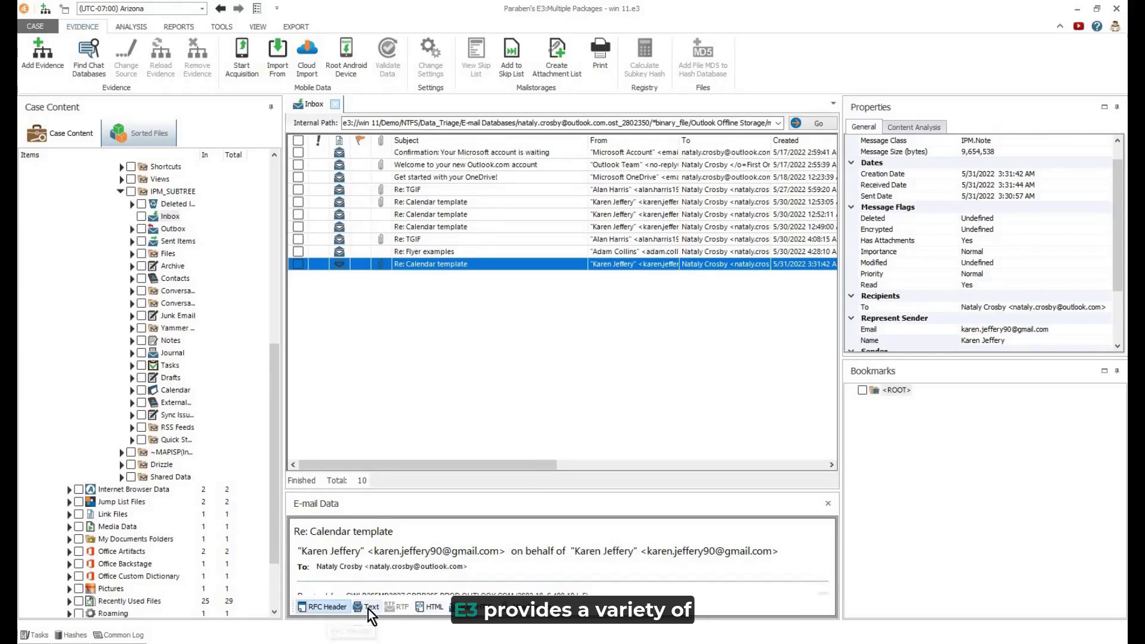
pyautogui.moveTo(491, 493); pyautogui.dragTo(499, 399)
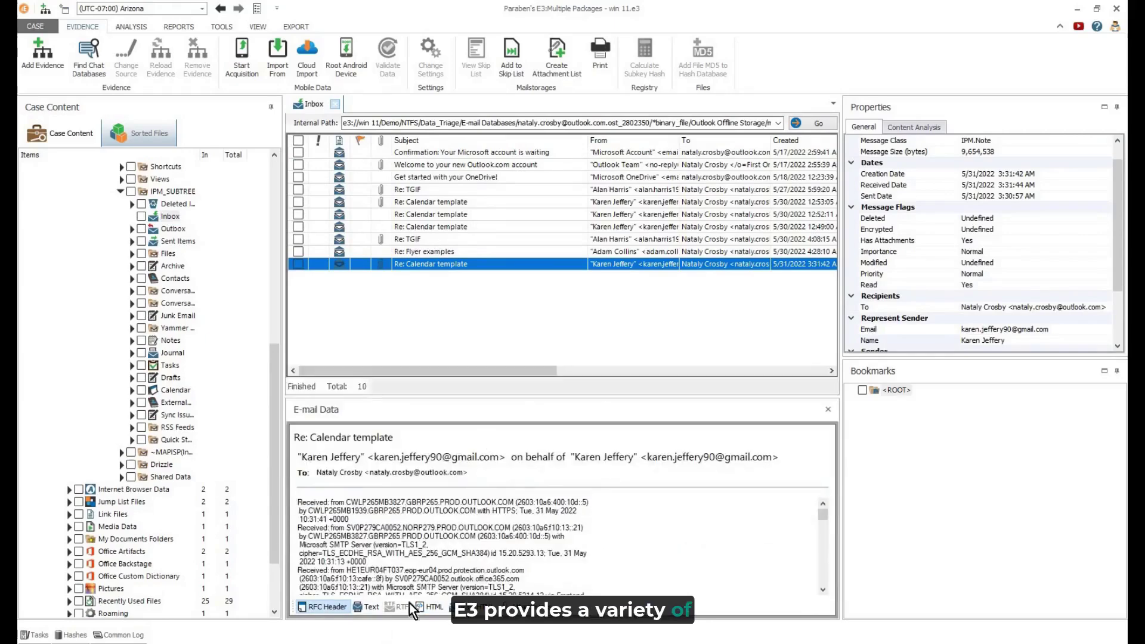
pyautogui.click(371, 607)
pyautogui.click(431, 606)
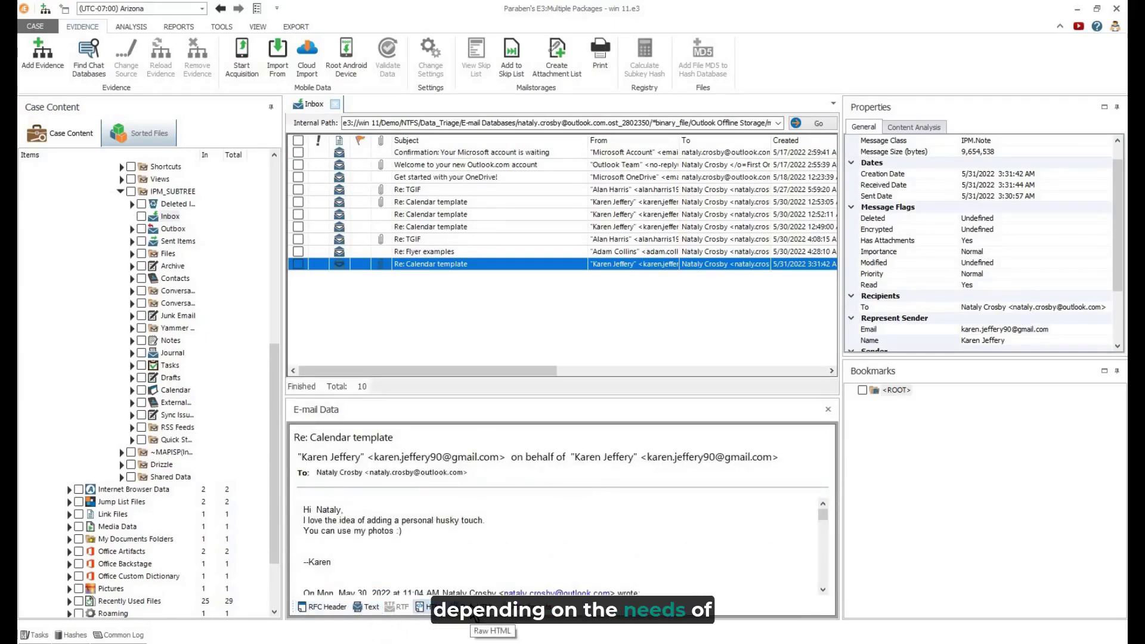
# - View the e-mail's raw HTML and attachments, and inspect the attached puppies.zip in the different viewer modes, finishing with Document View
pyautogui.click(462, 607)
pyautogui.click(500, 606)
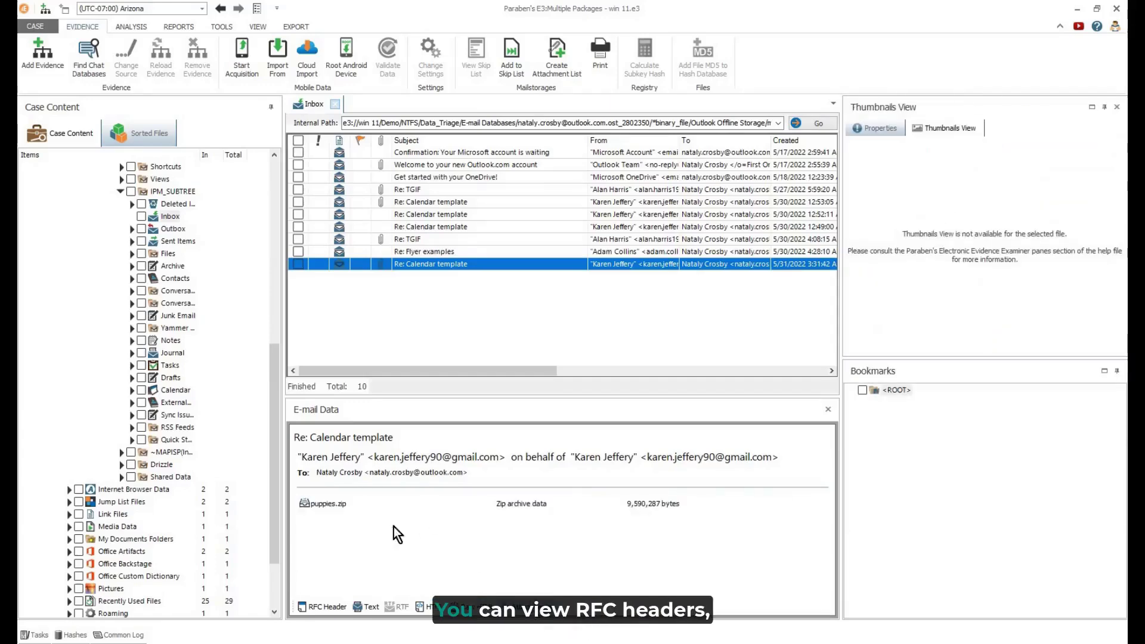
pyautogui.click(342, 506)
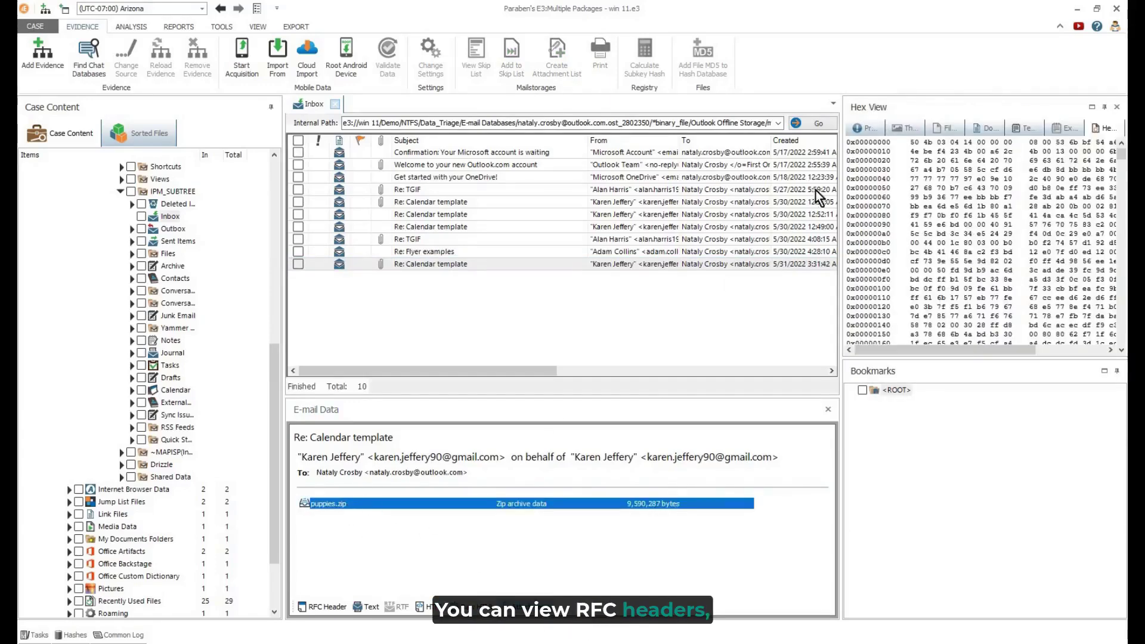
pyautogui.click(868, 126)
pyautogui.click(902, 127)
pyautogui.click(947, 126)
pyautogui.click(984, 127)
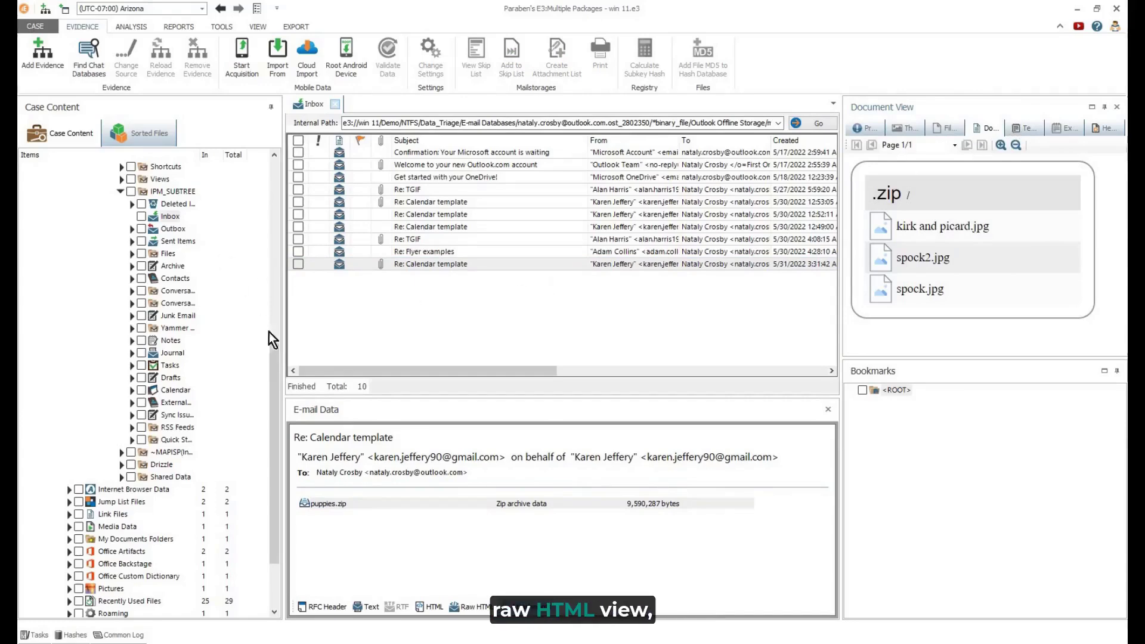
# - Collapse the Outlook storage and the E-mail Databases category in the case tree
pyautogui.moveTo(275, 369); pyautogui.dragTo(223, 288)
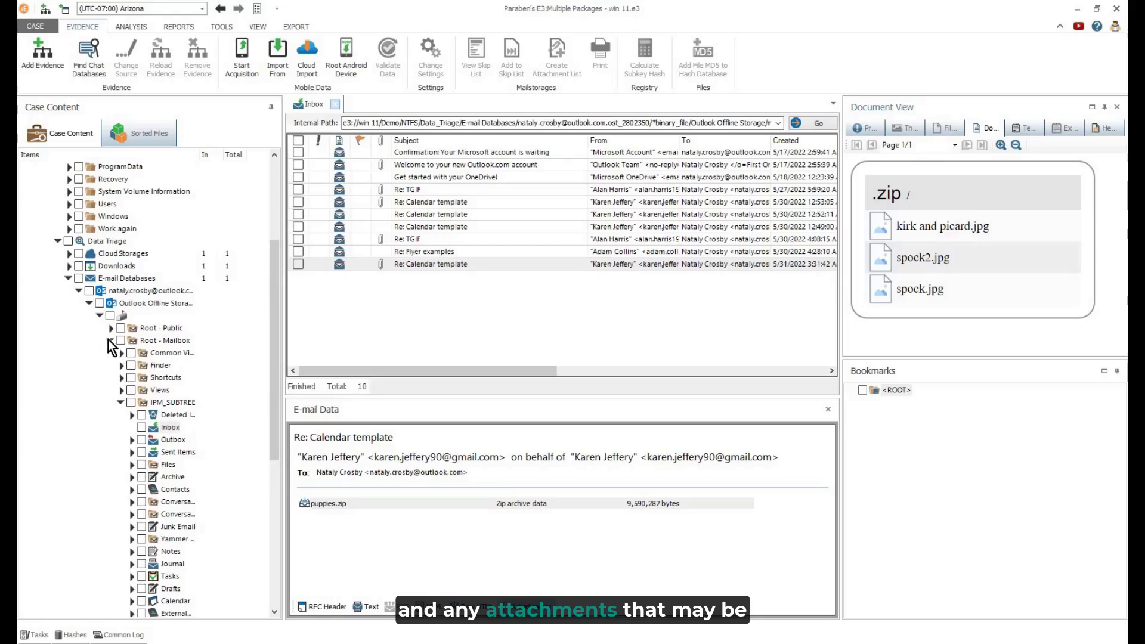
pyautogui.click(100, 316)
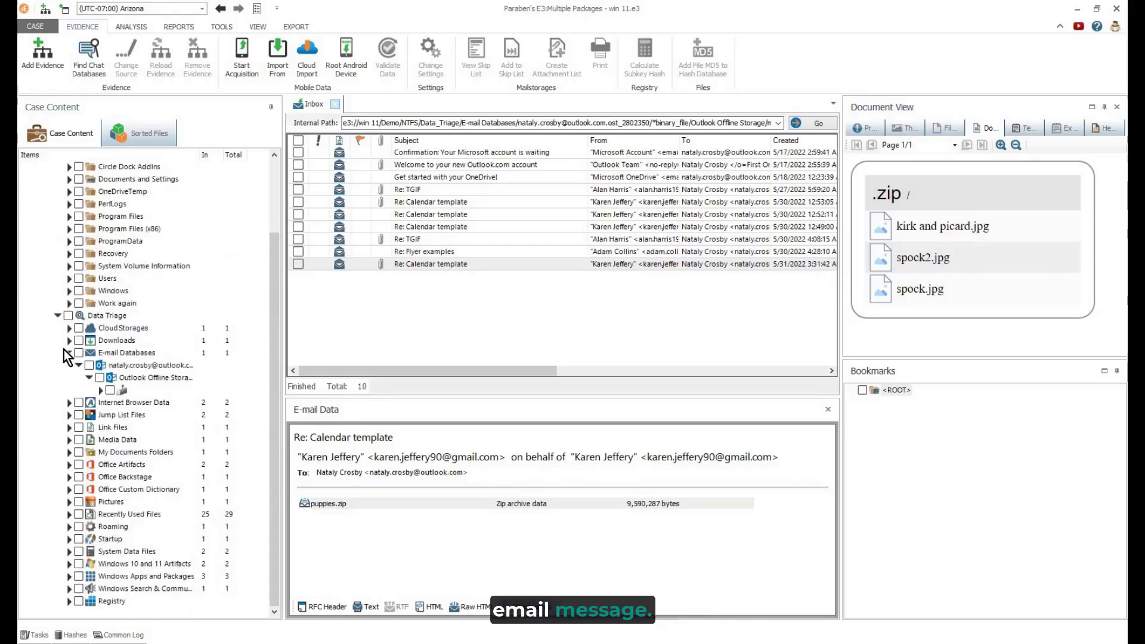
pyautogui.click(68, 353)
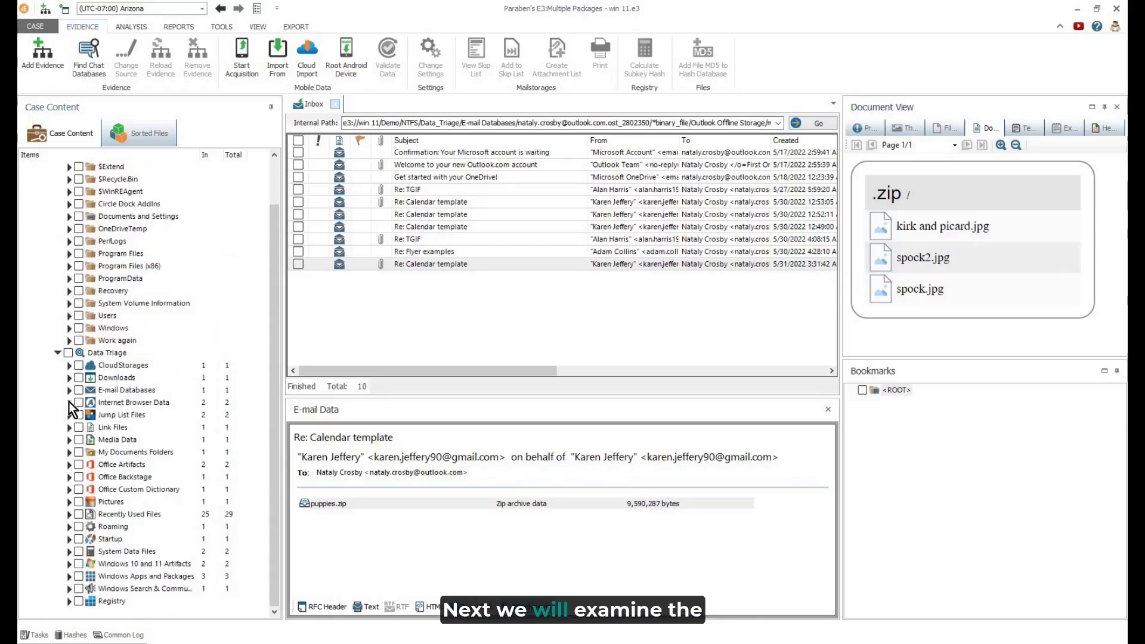
# - Open the Microsoft Edge User Data under Internet Browser Data and expand its Default profile
pyautogui.click(110, 403)
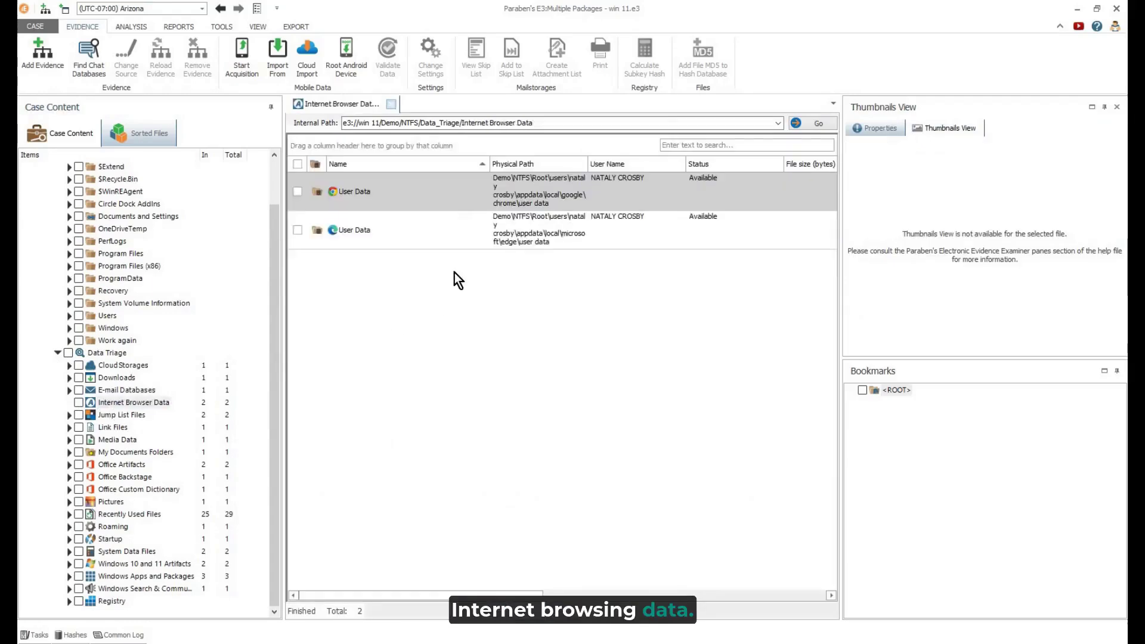
pyautogui.doubleClick(439, 231)
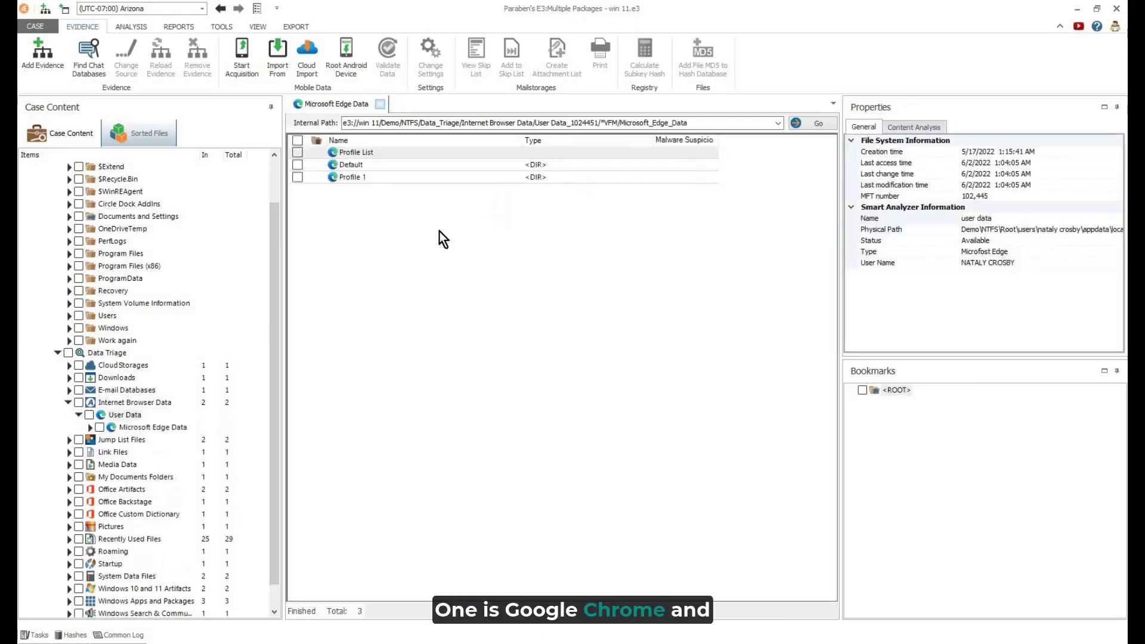
pyautogui.click(89, 427)
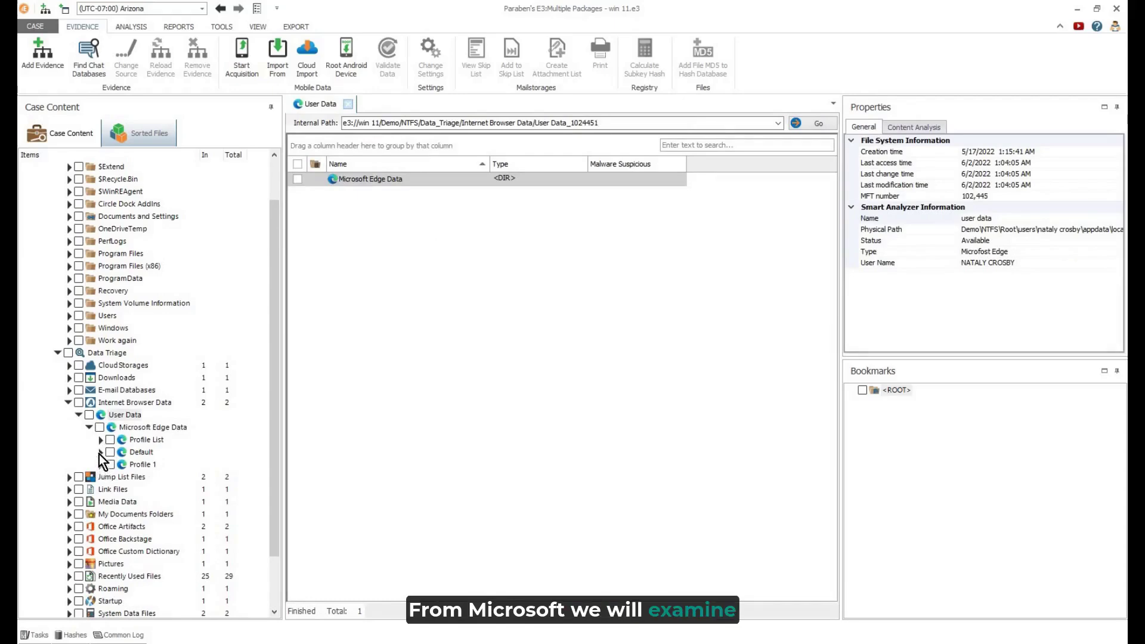
pyautogui.click(100, 452)
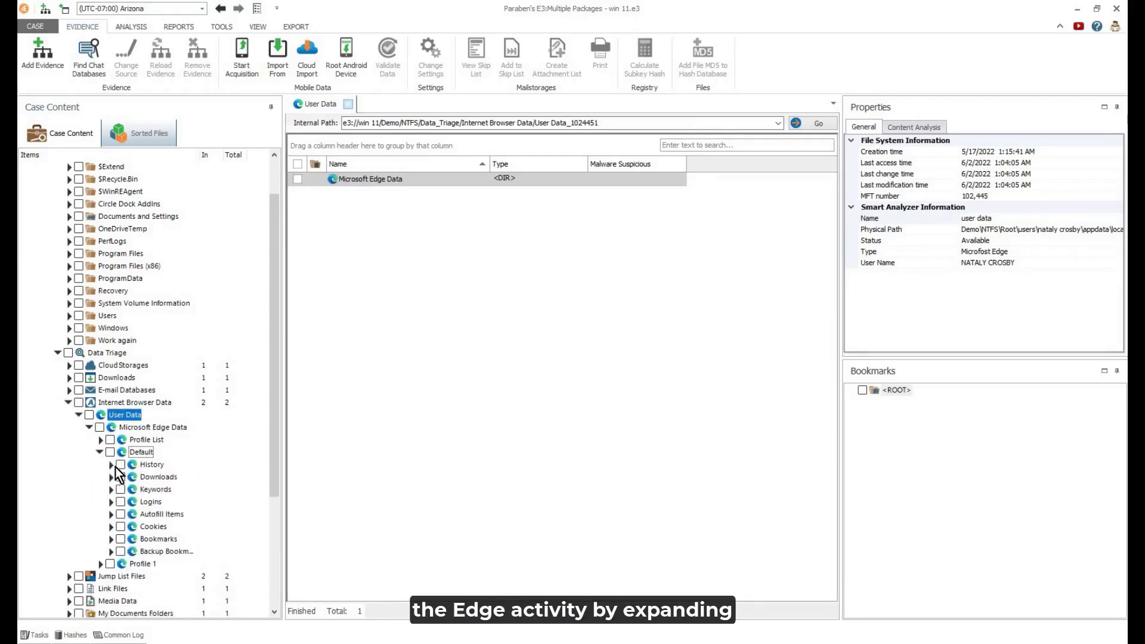
# - Examine the History, Autofill Items and Cookies of the Edge Default profile
pyautogui.click(138, 466)
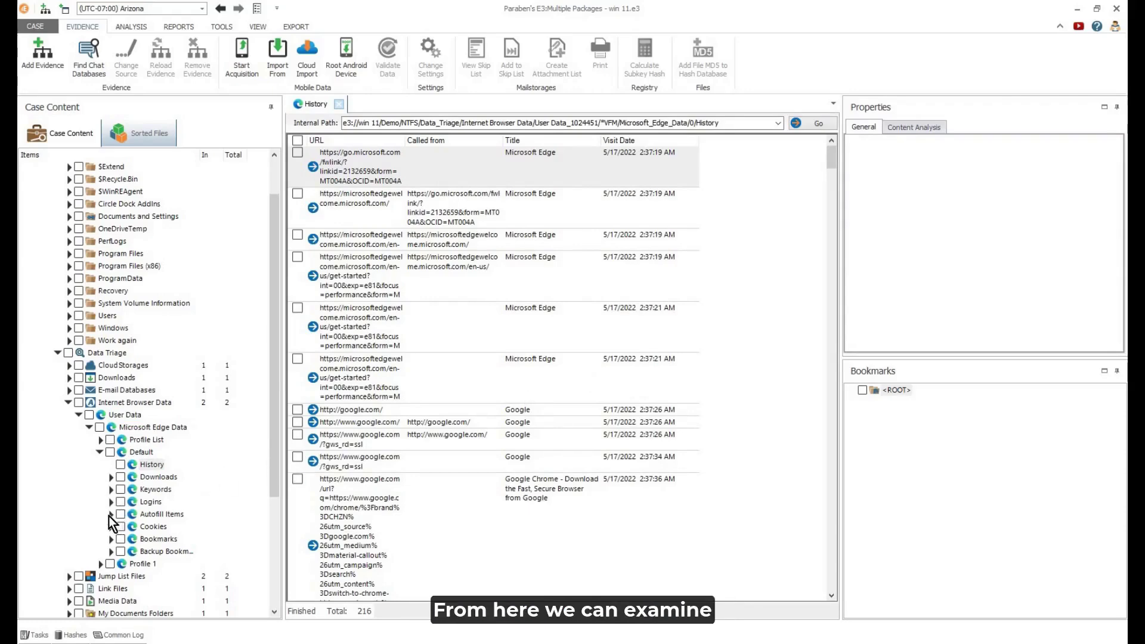
pyautogui.click(148, 515)
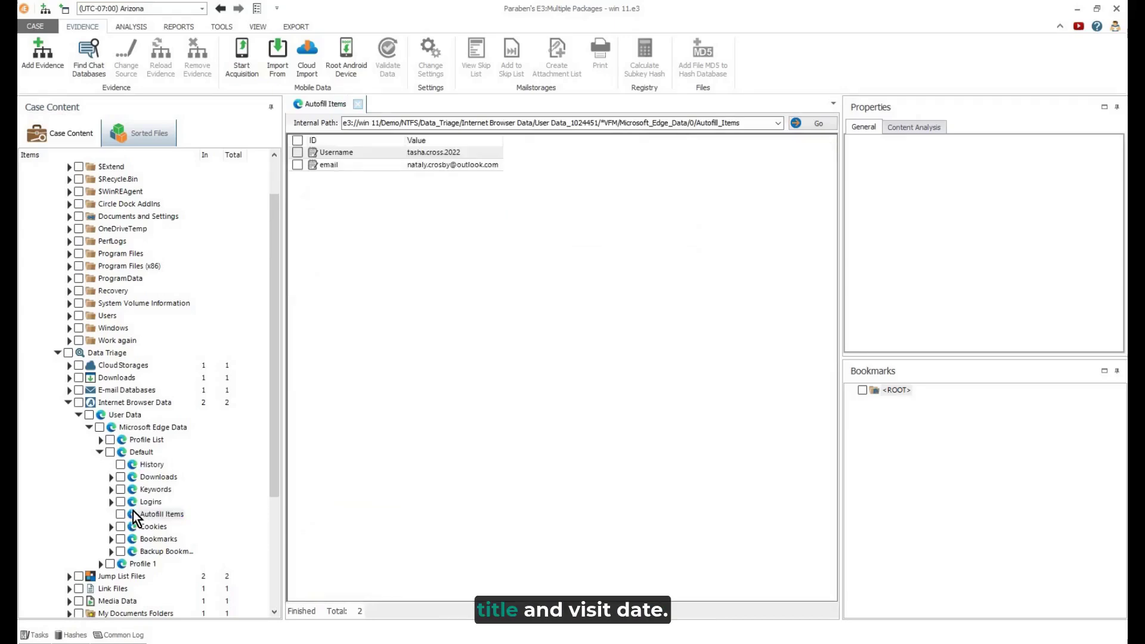
pyautogui.click(153, 527)
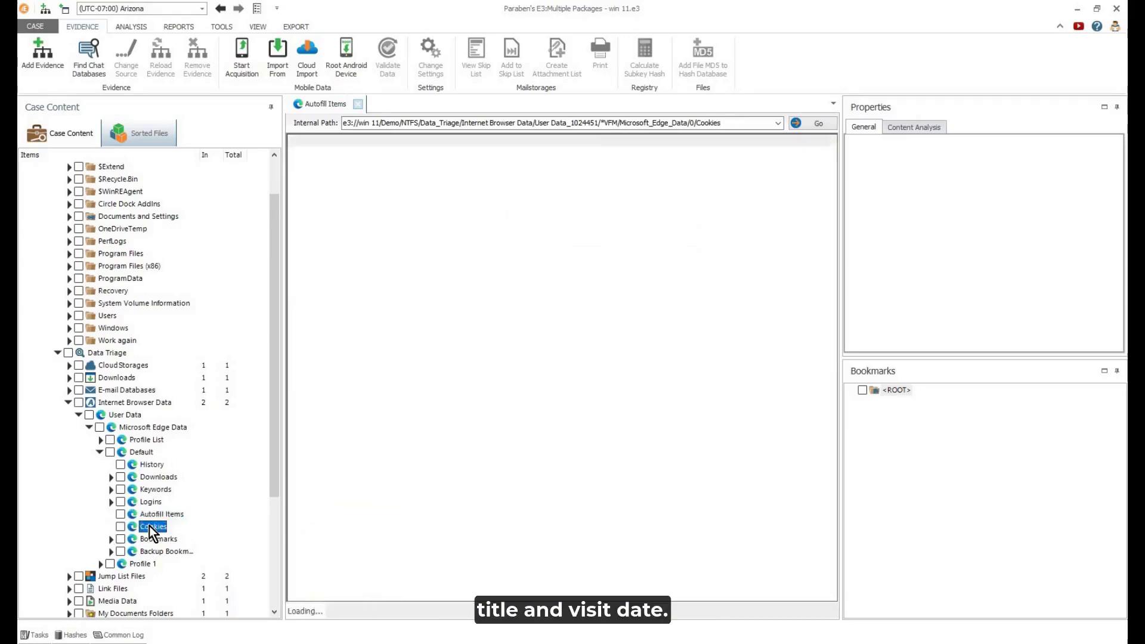
pyautogui.moveTo(835, 233); pyautogui.dragTo(829, 157)
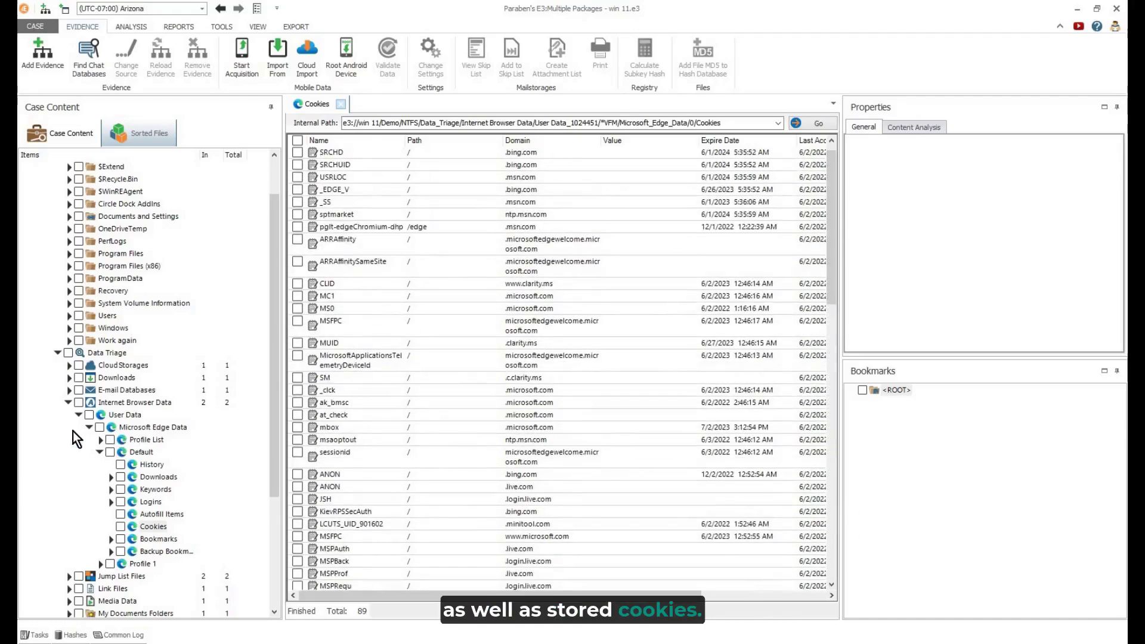
# - Collapse Internet Browser Data, view Jump List Files, and look through the Recent folder under Link Files
pyautogui.click(68, 403)
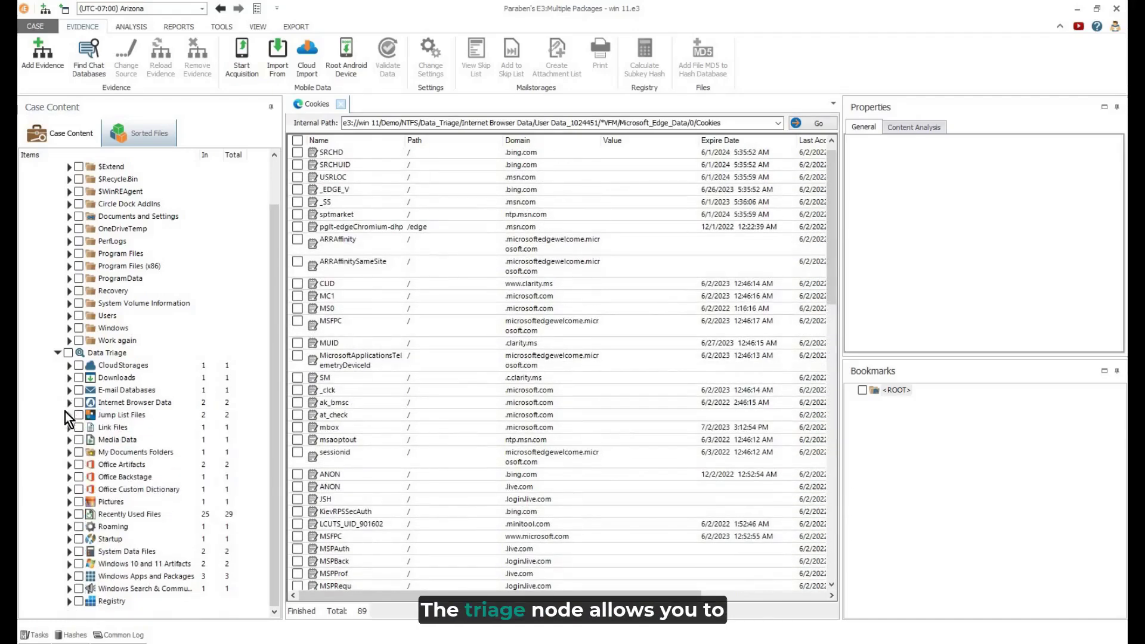
pyautogui.click(113, 416)
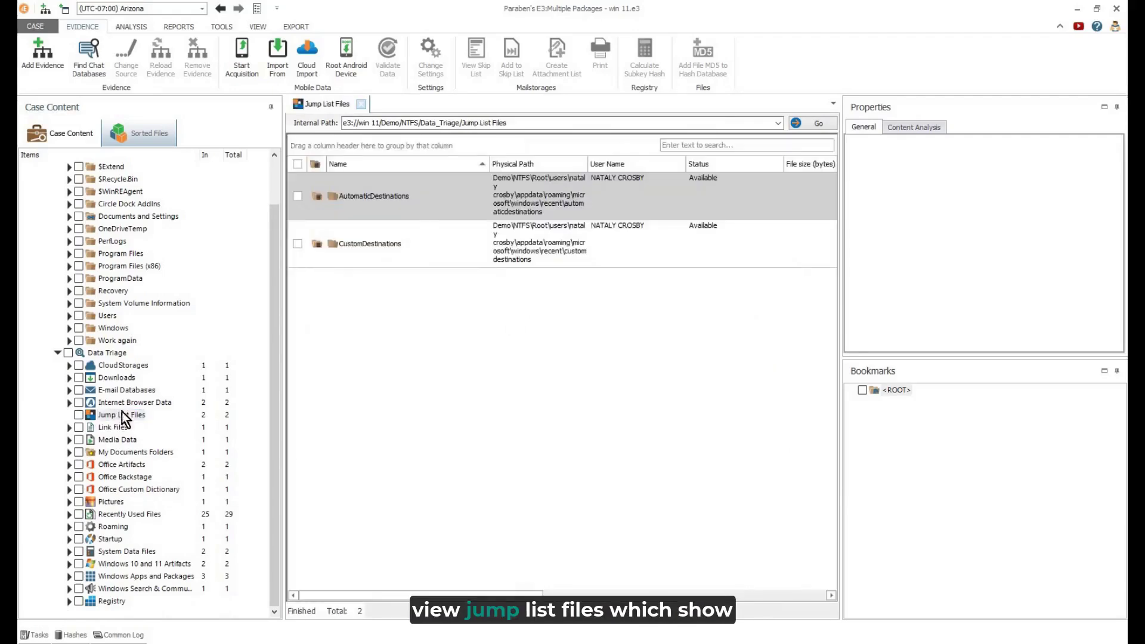
pyautogui.click(114, 427)
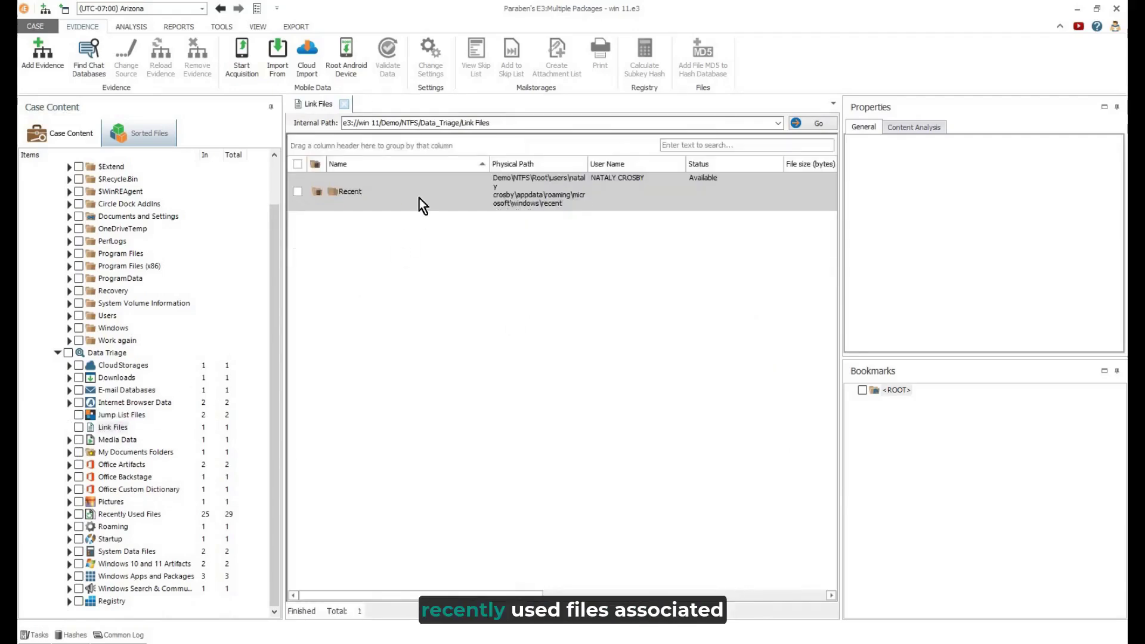
pyautogui.doubleClick(420, 198)
pyautogui.moveTo(836, 213); pyautogui.dragTo(834, 411)
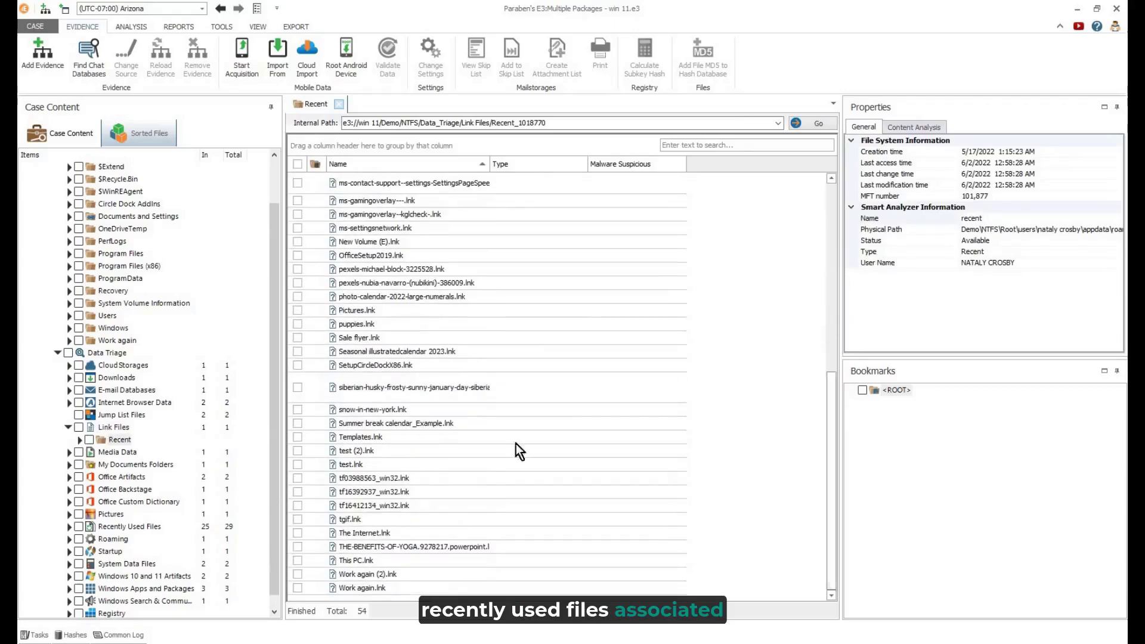
# - Collapse Link Files, view the Documents folder under My Documents Folders, and collapse that category again
pyautogui.click(68, 428)
pyautogui.click(113, 452)
pyautogui.doubleClick(402, 186)
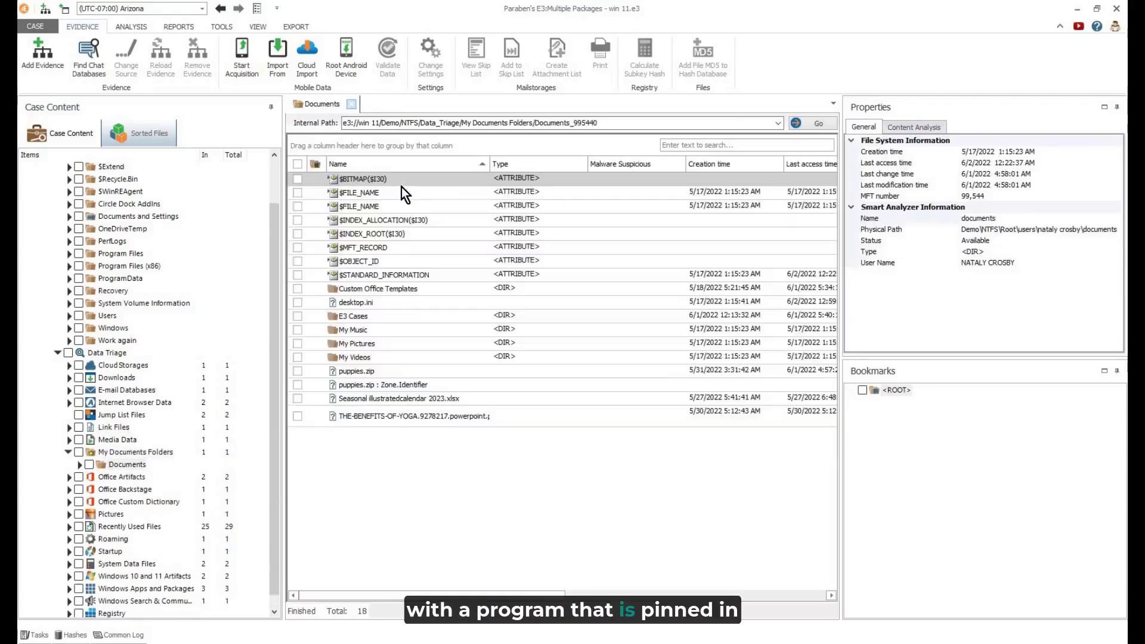
pyautogui.click(68, 453)
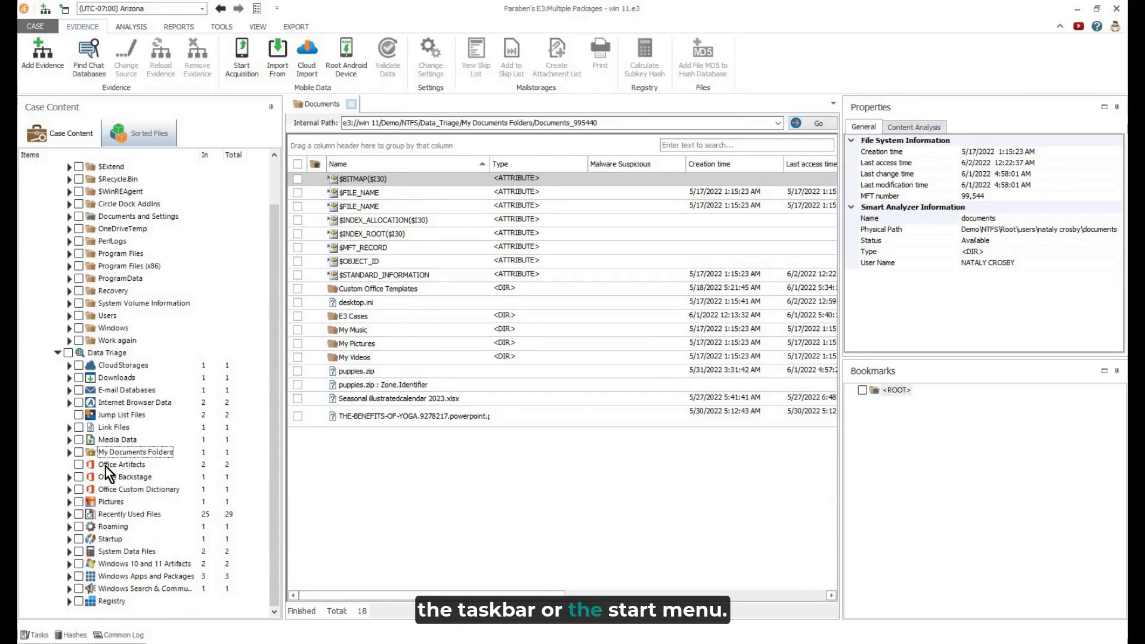
# - Open UnsavedFiles under Office Artifacts, examine the OLE Storage root of the unsaved "TITLE OF YOUR EVENT" document, and collapse the category
pyautogui.click(113, 465)
pyautogui.doubleClick(475, 241)
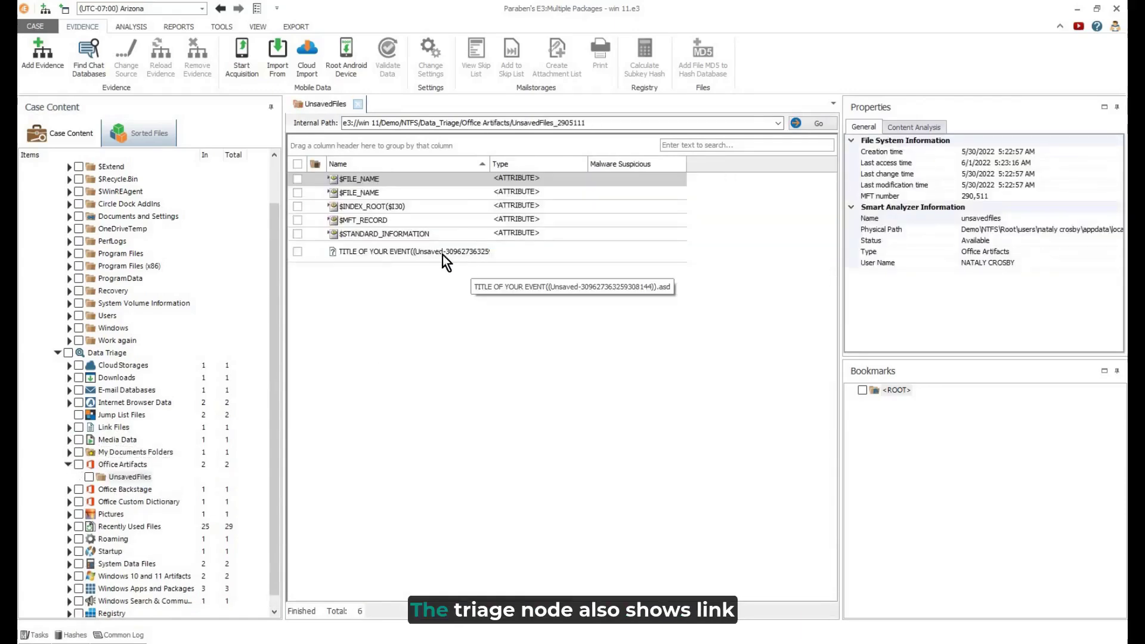
pyautogui.doubleClick(443, 256)
pyautogui.doubleClick(376, 223)
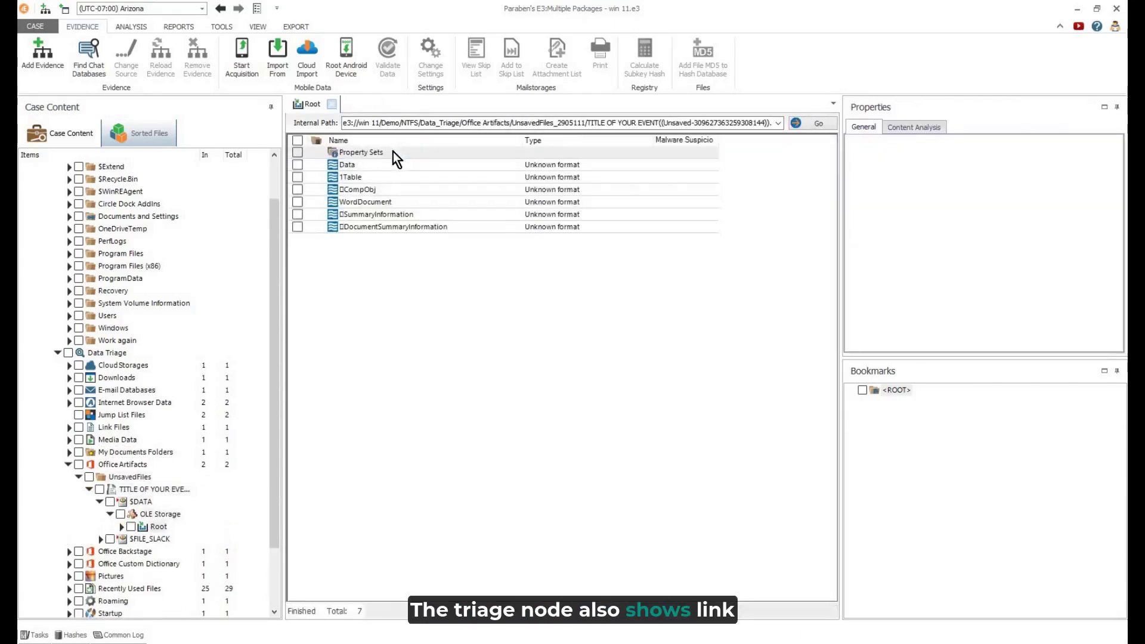
pyautogui.click(68, 465)
# - Open the MyComputer folder in BackstageInAppNavCache under Office Backstage, and collapse the category
pyautogui.click(122, 477)
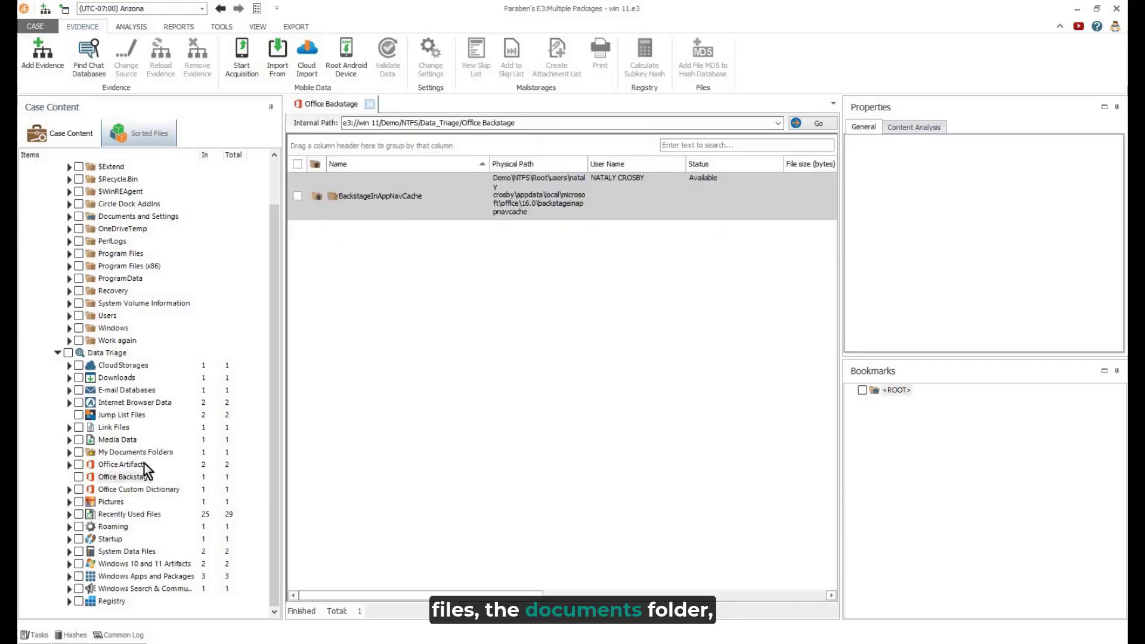
pyautogui.doubleClick(400, 191)
pyautogui.doubleClick(383, 247)
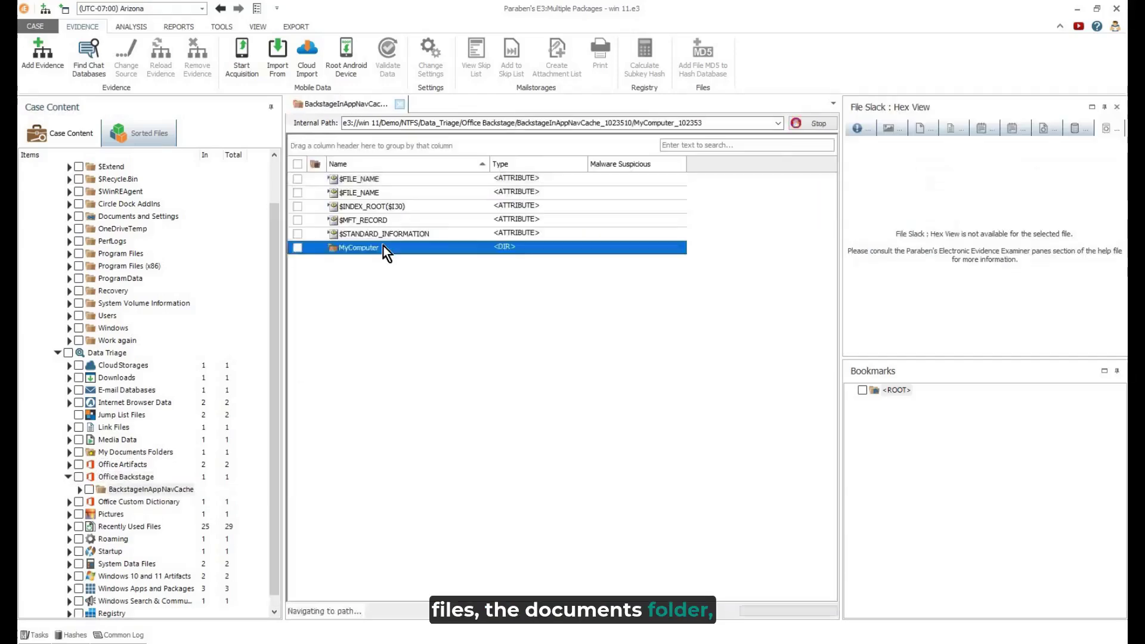
pyautogui.click(68, 478)
# - Open the Pictures folder under the Pictures category and preview 1267696.jpg in different views, finishing with Document View
pyautogui.click(107, 502)
pyautogui.doubleClick(420, 179)
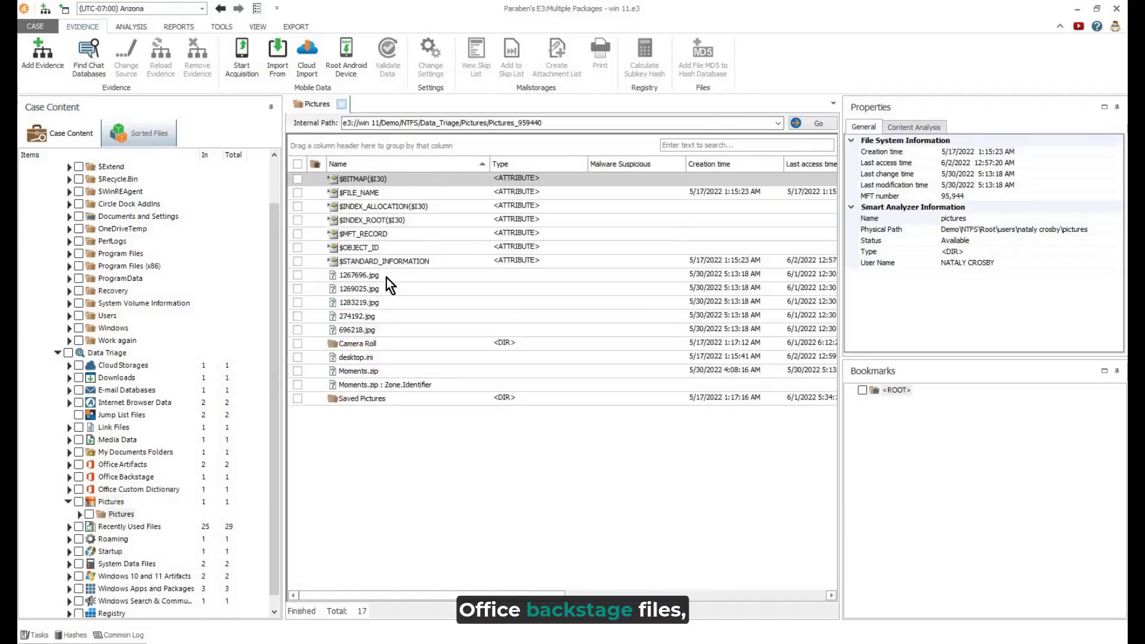
pyautogui.click(386, 275)
pyautogui.click(889, 127)
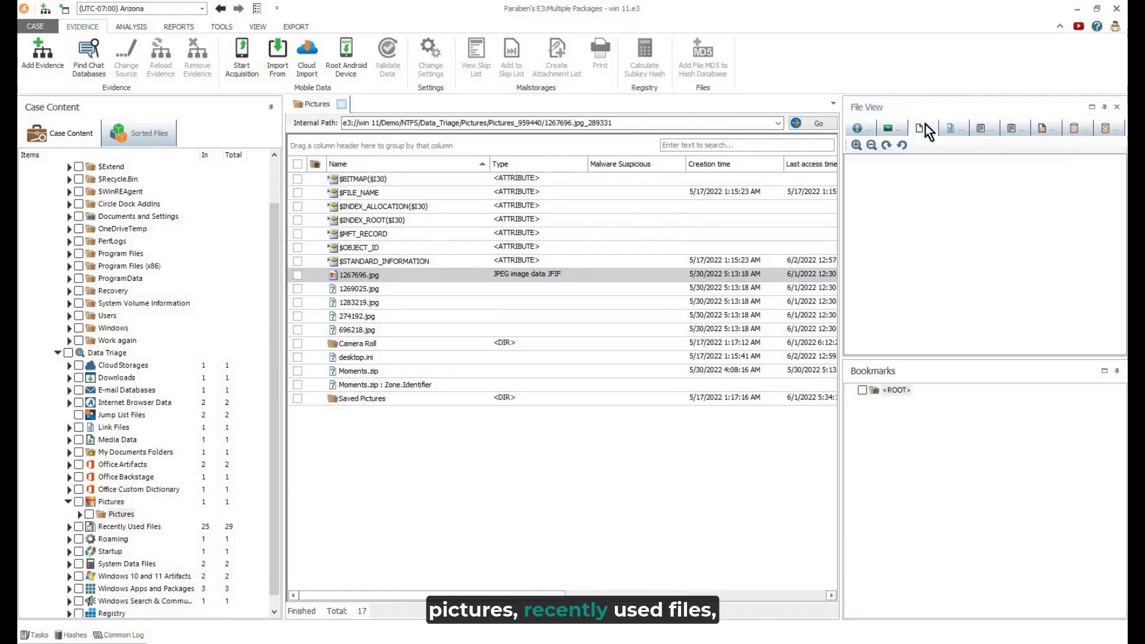
pyautogui.click(951, 128)
# - Collapse the Pictures category and look through Recently Used Files for moved or deleted entries
pyautogui.click(68, 502)
pyautogui.click(113, 514)
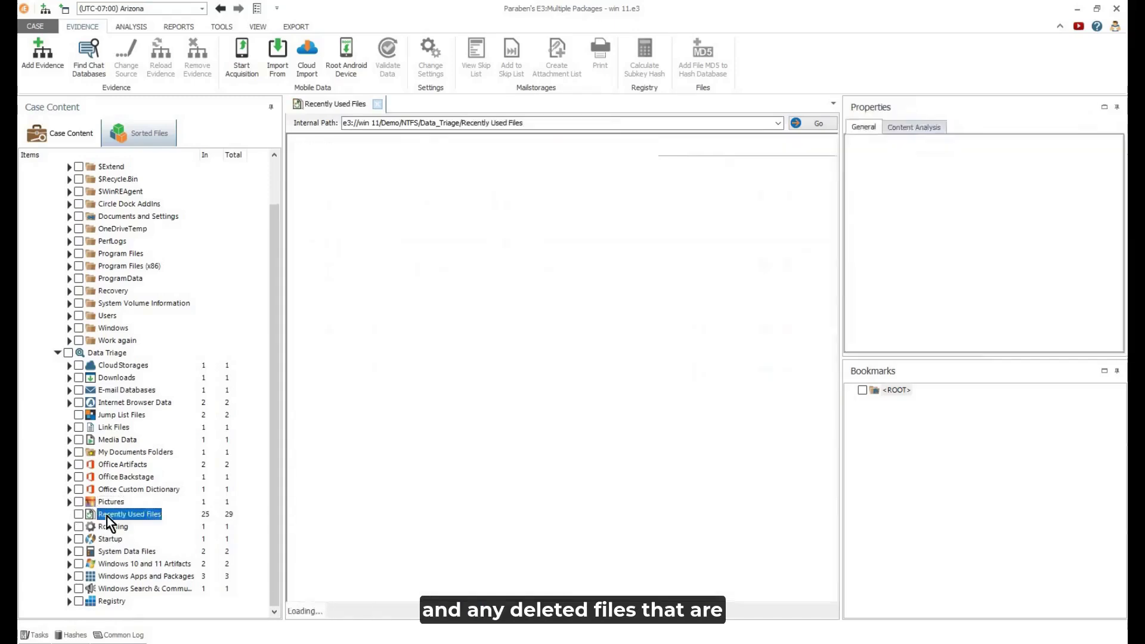
pyautogui.scroll(-3, 775, 281)
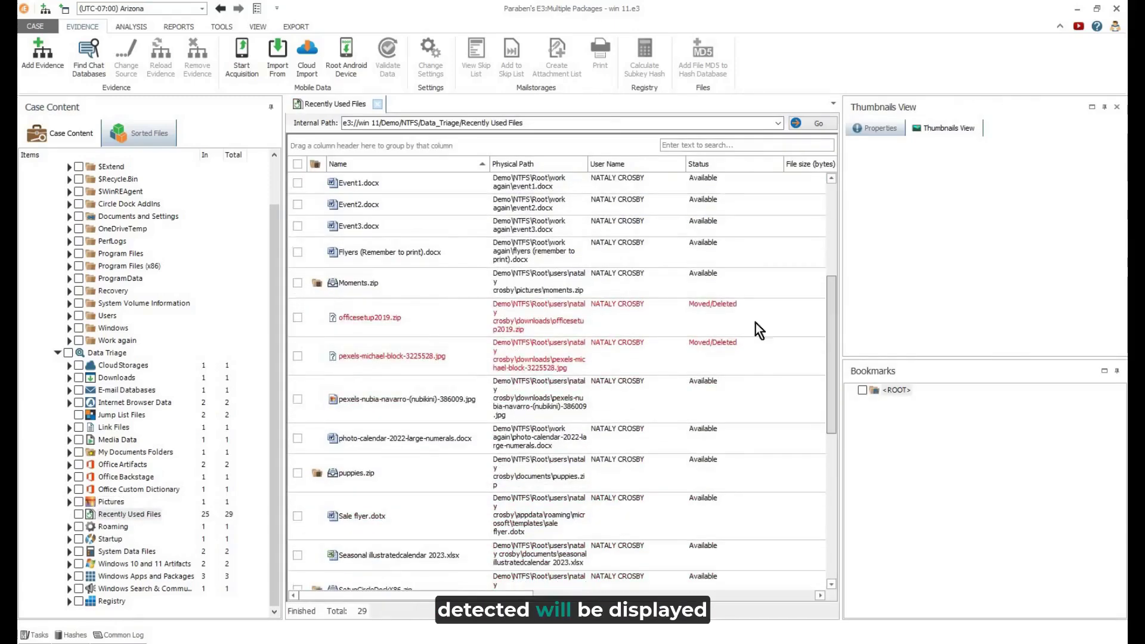
# - Open the Logs folder under Windows 10 and 11 Artifacts, check its Malware Suspicious column, and collapse the category
pyautogui.click(66, 564)
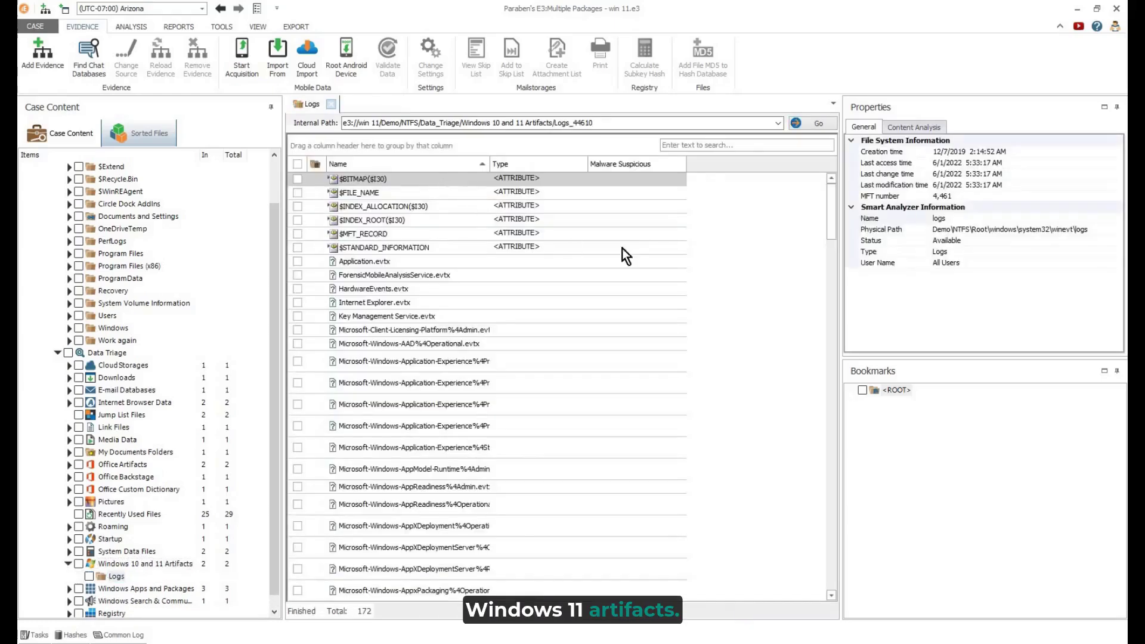
pyautogui.moveTo(835, 202); pyautogui.dragTo(691, 178)
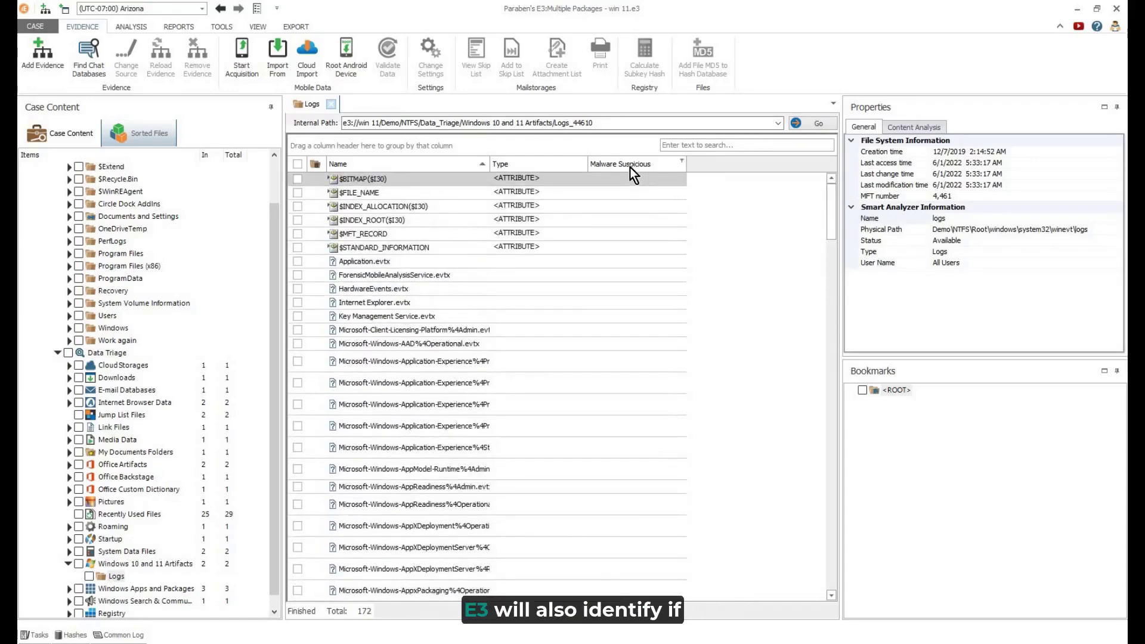
pyautogui.scroll(-1, 272, 346)
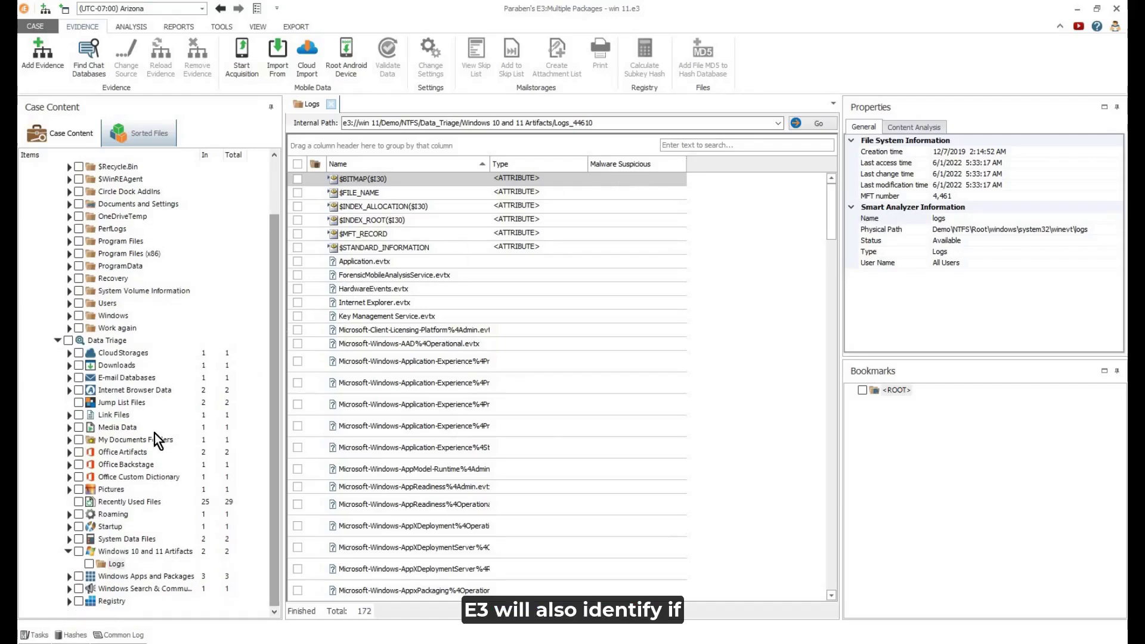
pyautogui.click(66, 552)
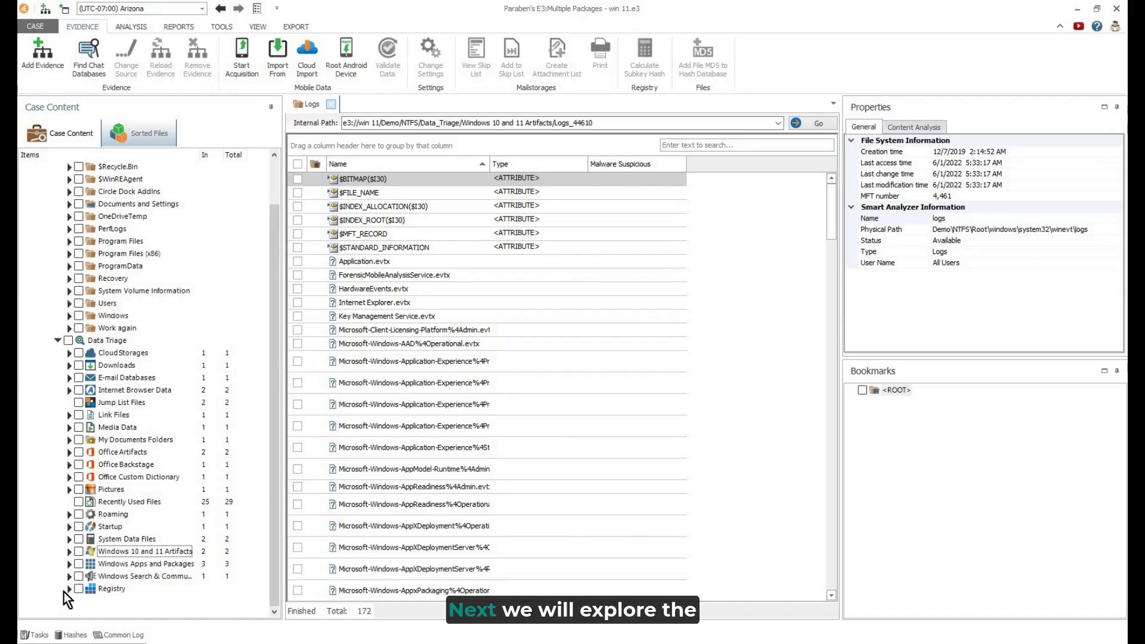
# - Expand the Windows node under Registry and its Devices category
pyautogui.click(67, 589)
pyautogui.doubleClick(122, 601)
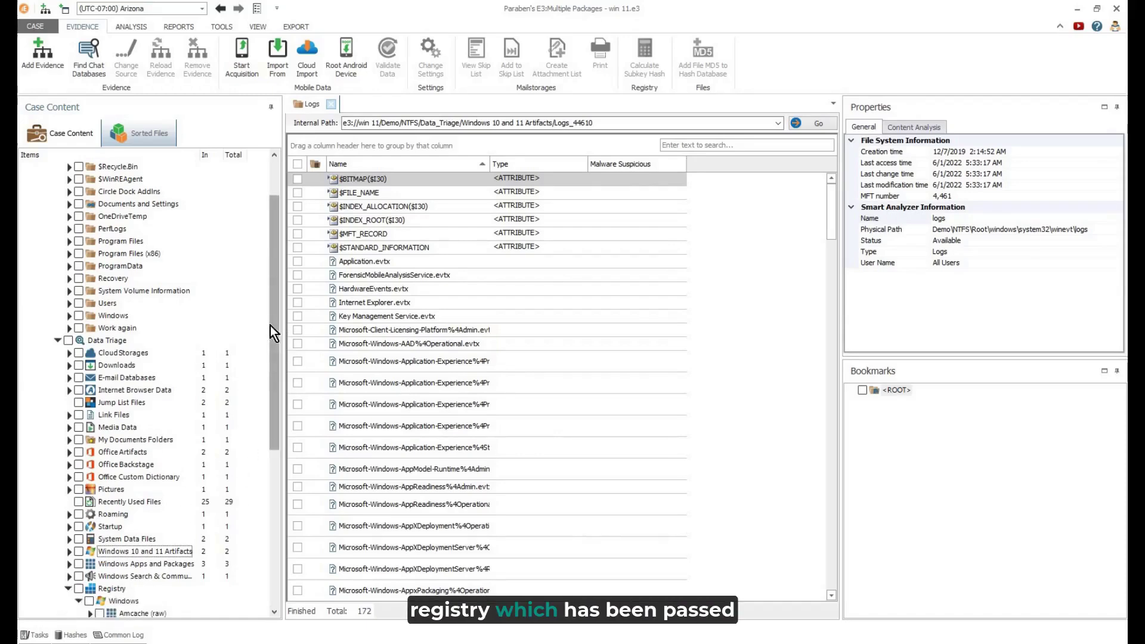
pyautogui.moveTo(271, 325); pyautogui.dragTo(265, 490)
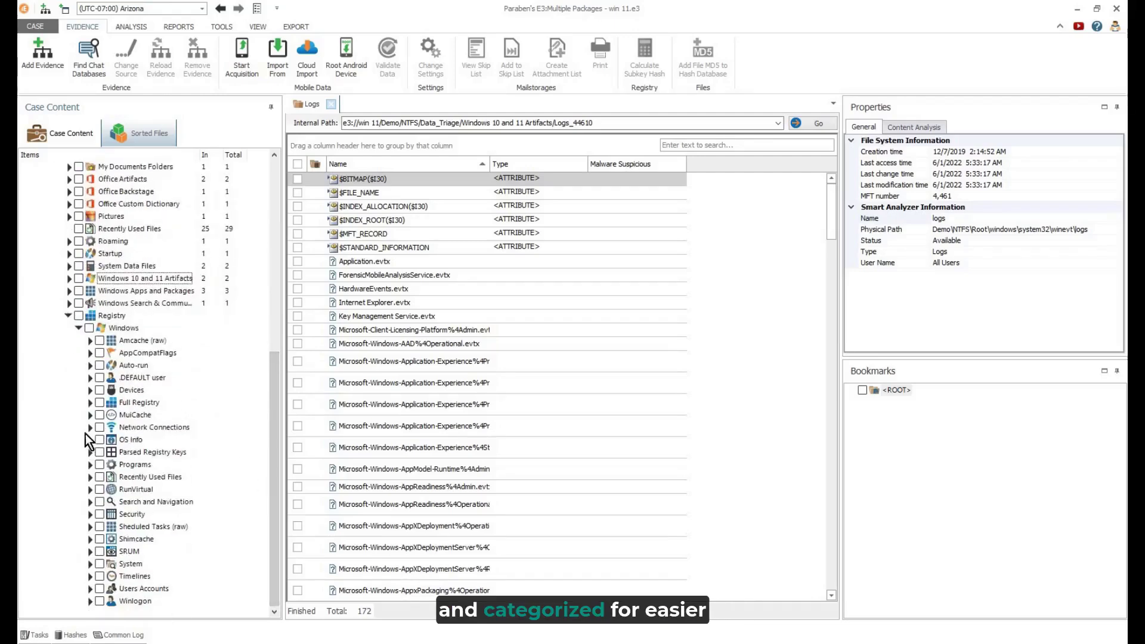
pyautogui.click(89, 390)
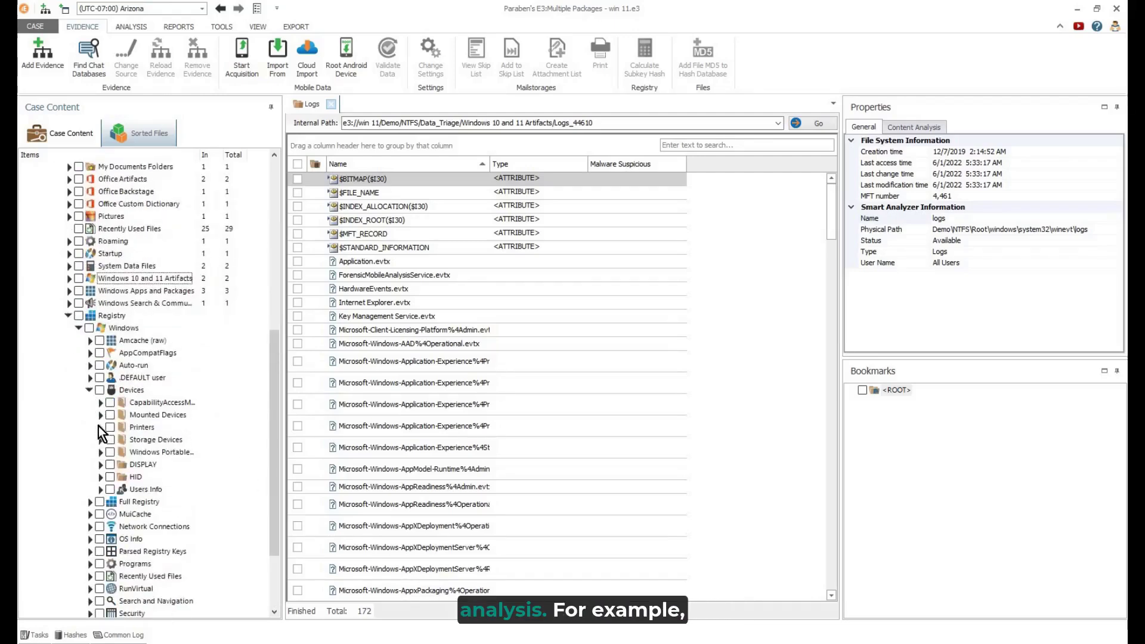
# - Expand the Printers node under Devices, along with its Environments and Printers subfolders, and look through the printer entries
pyautogui.click(100, 427)
pyautogui.click(110, 514)
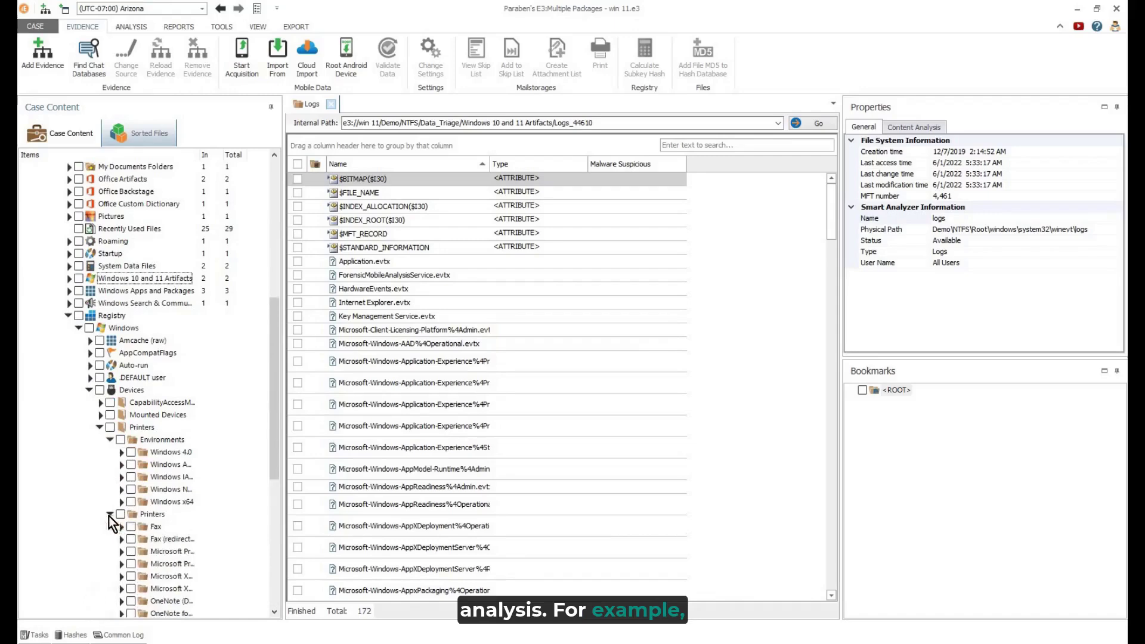
pyautogui.moveTo(277, 342); pyautogui.dragTo(280, 442)
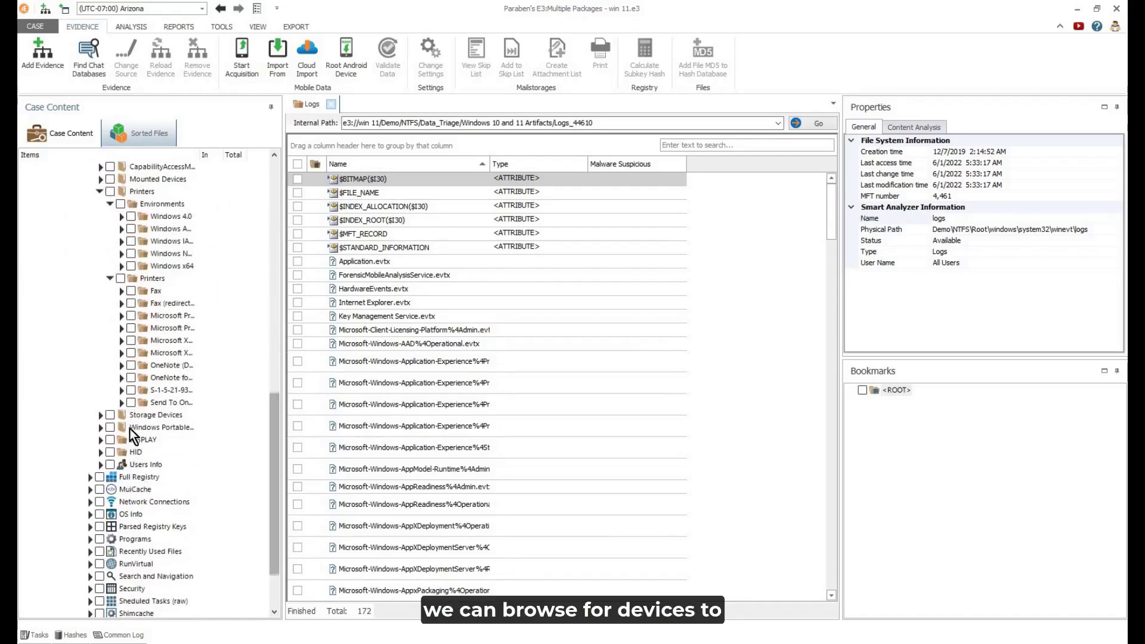
# - Expand Storage Devices through STORAGE and Volume to the first volume key and open its Properties subkey
pyautogui.click(100, 414)
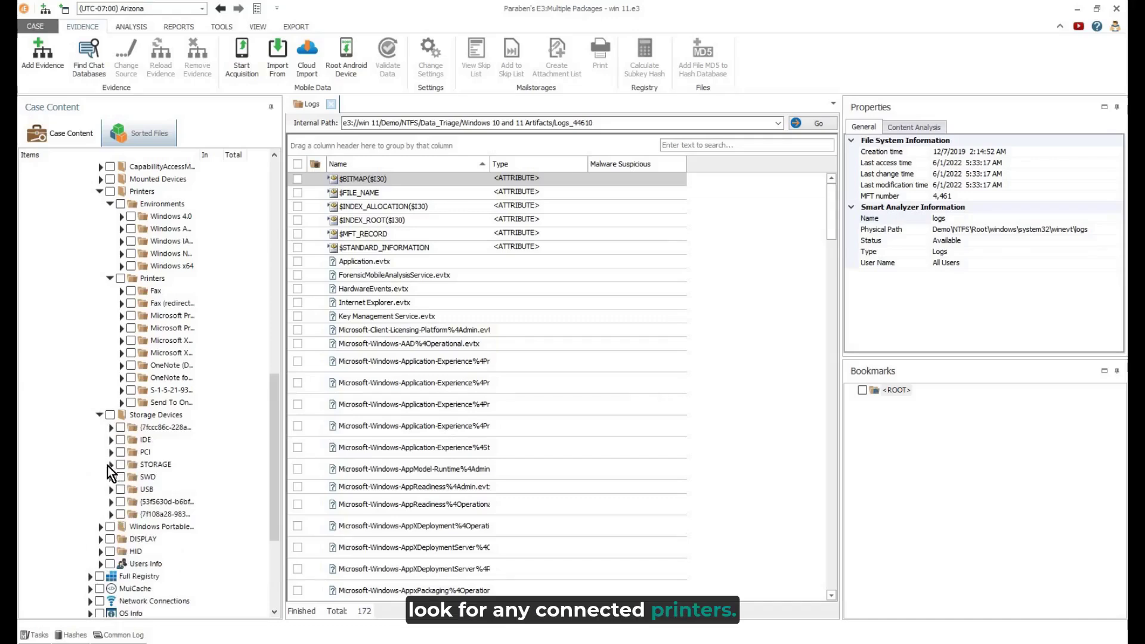
pyautogui.click(111, 465)
pyautogui.click(121, 477)
pyautogui.click(131, 489)
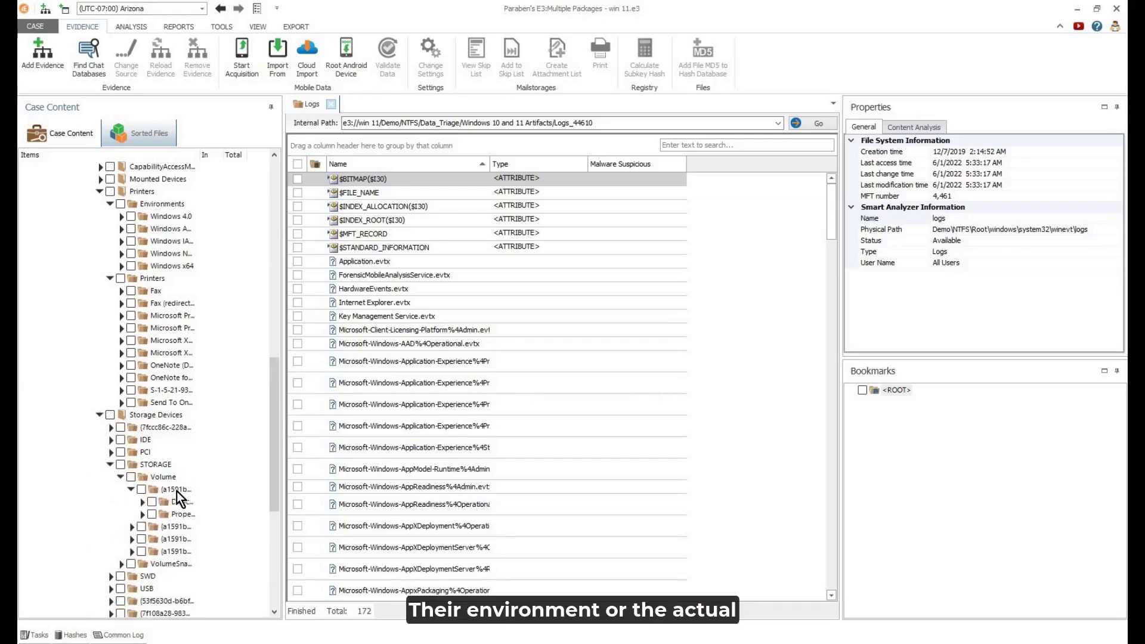
pyautogui.click(174, 502)
pyautogui.click(173, 515)
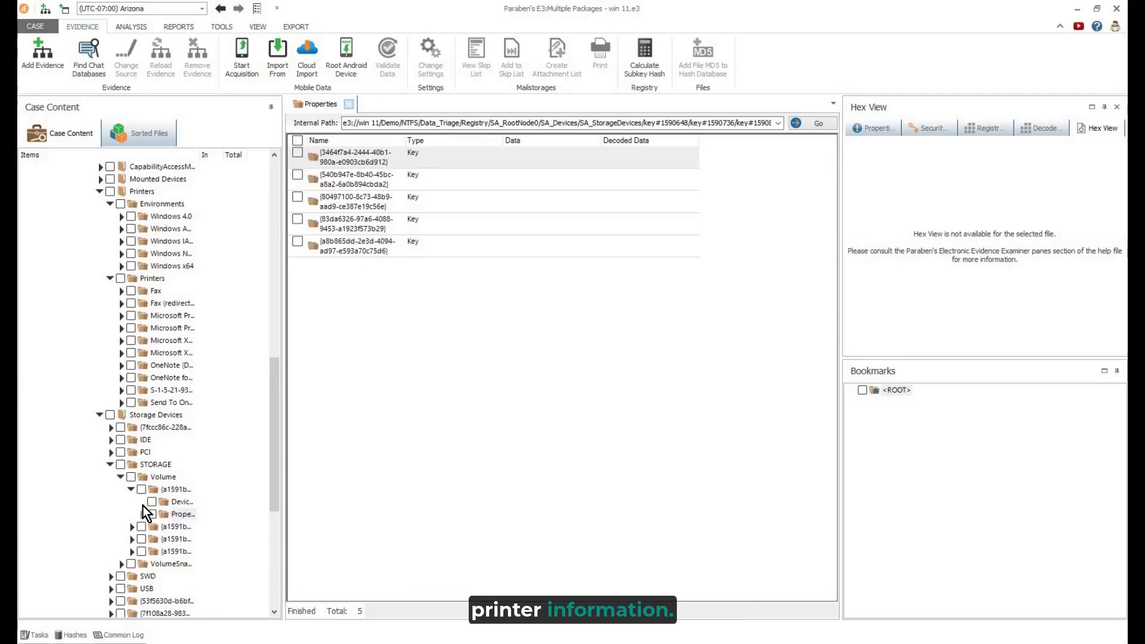
# - Examine the Properties key's general properties, security, registry value and decoded data views, finishing on the general properties
pyautogui.click(872, 128)
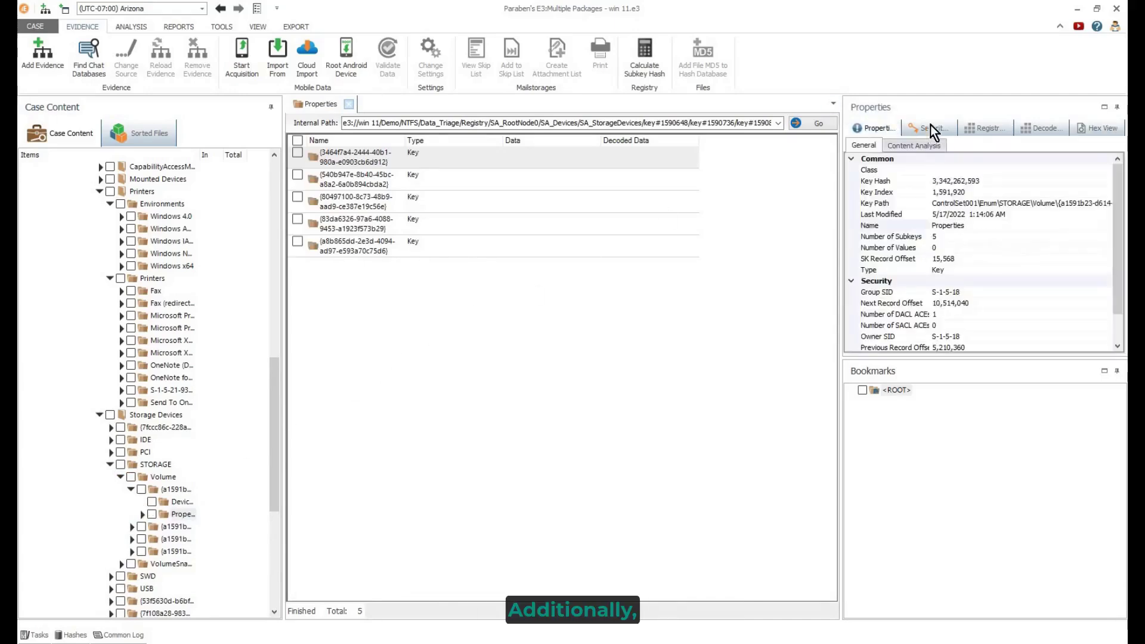
pyautogui.click(931, 126)
pyautogui.click(987, 128)
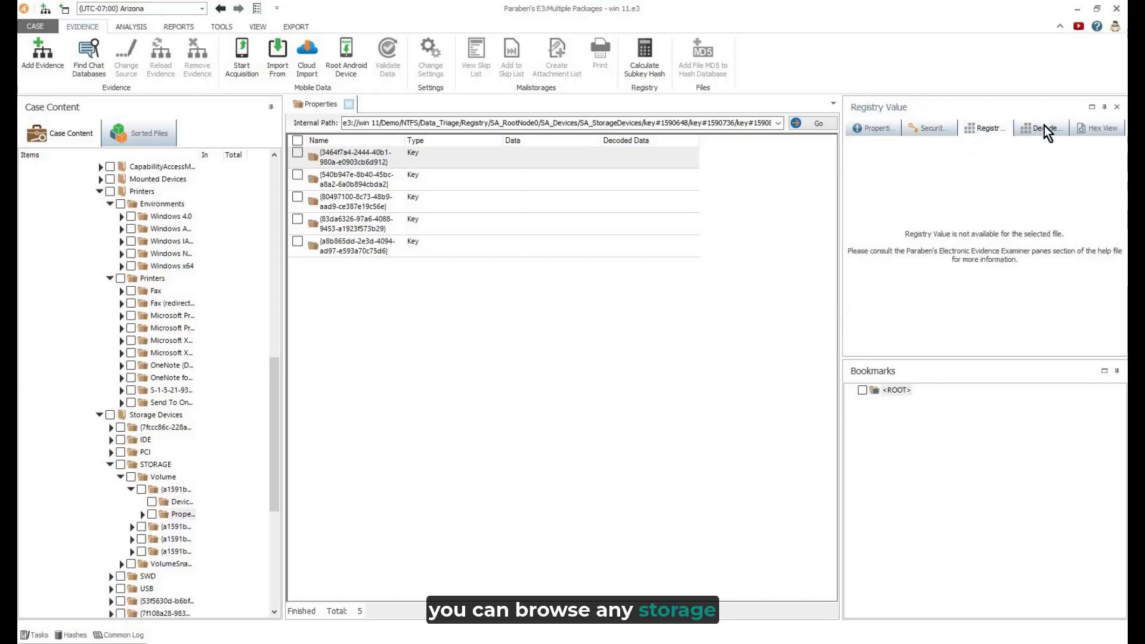
pyautogui.click(1042, 128)
pyautogui.click(866, 132)
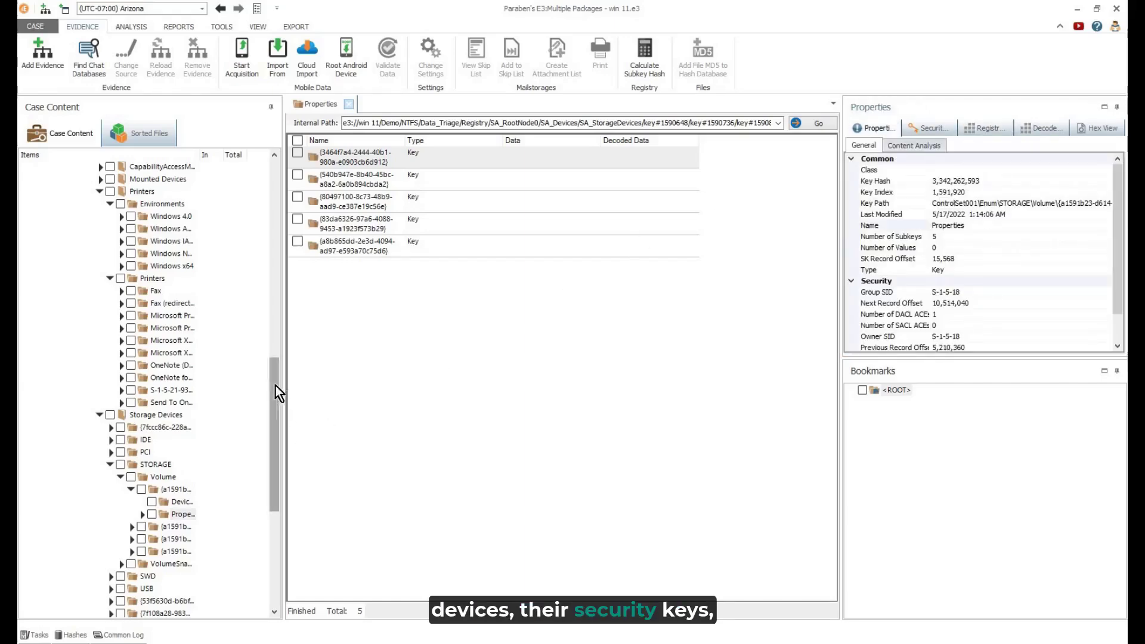
# - Collapse the Storage Devices and Printers branches and the Devices category in the Windows registry tree
pyautogui.moveTo(276, 386); pyautogui.dragTo(267, 442)
pyautogui.click(111, 340)
pyautogui.click(100, 292)
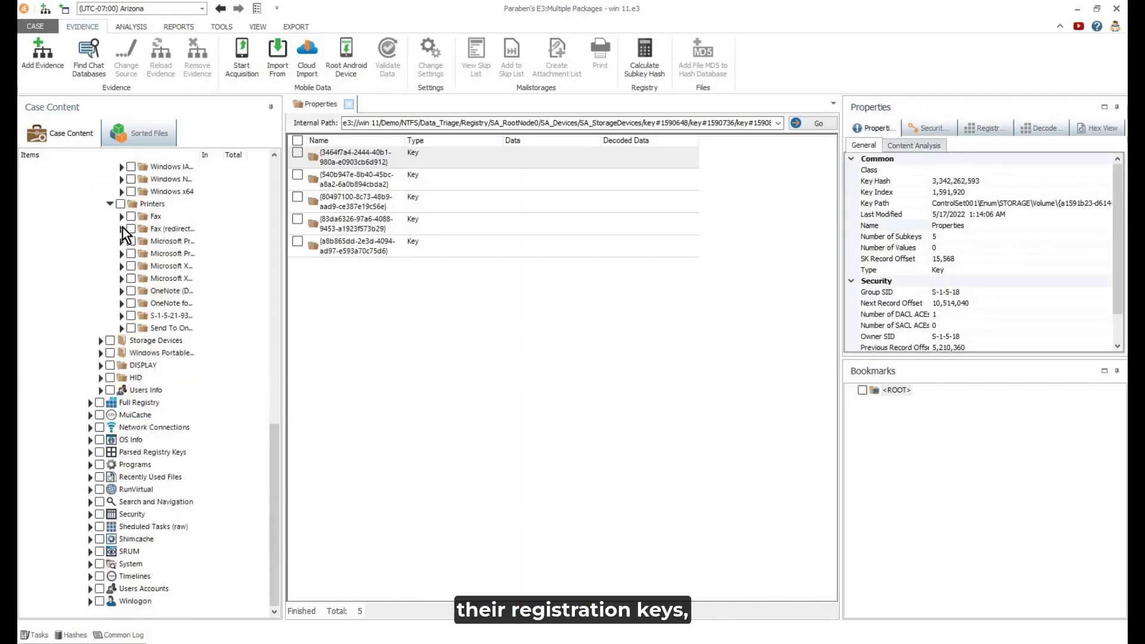
pyautogui.click(111, 210)
pyautogui.click(100, 241)
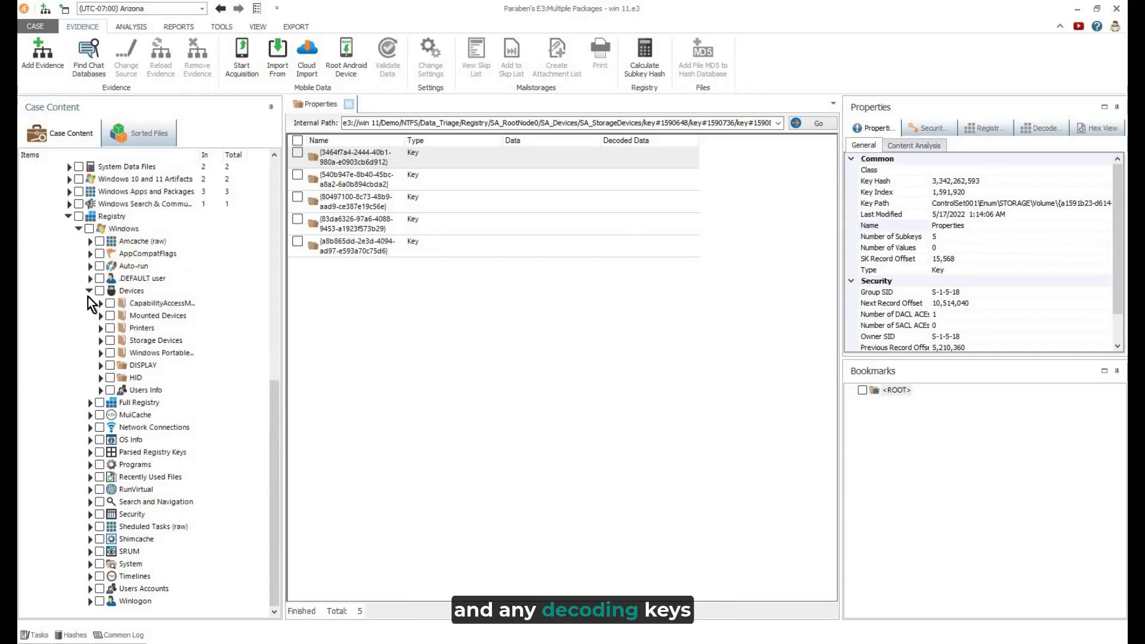
pyautogui.click(88, 290)
# - Expand Full Registry to show its hives, and open the user's MuiCache key under the MuiCache category
pyautogui.click(88, 403)
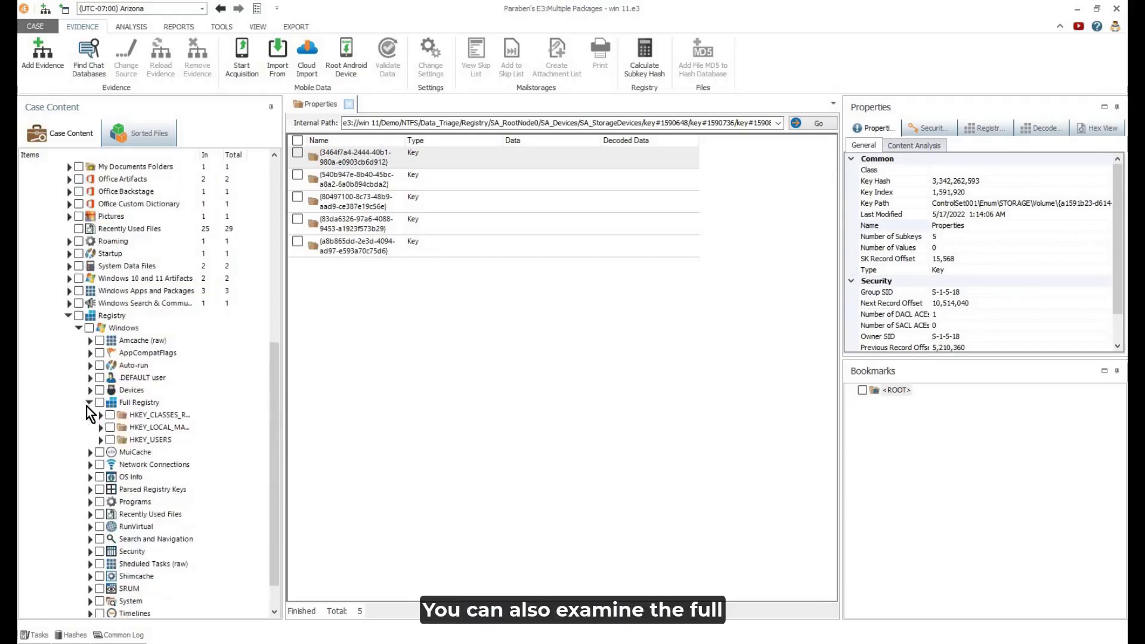
pyautogui.click(89, 452)
pyautogui.click(100, 465)
pyautogui.click(111, 477)
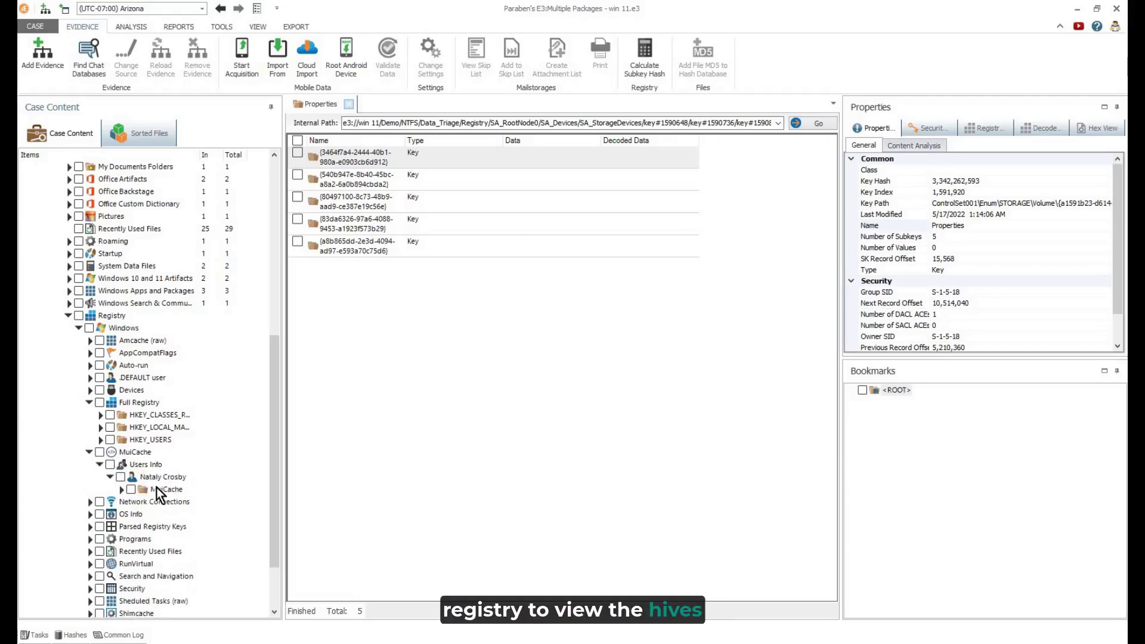
pyautogui.click(167, 489)
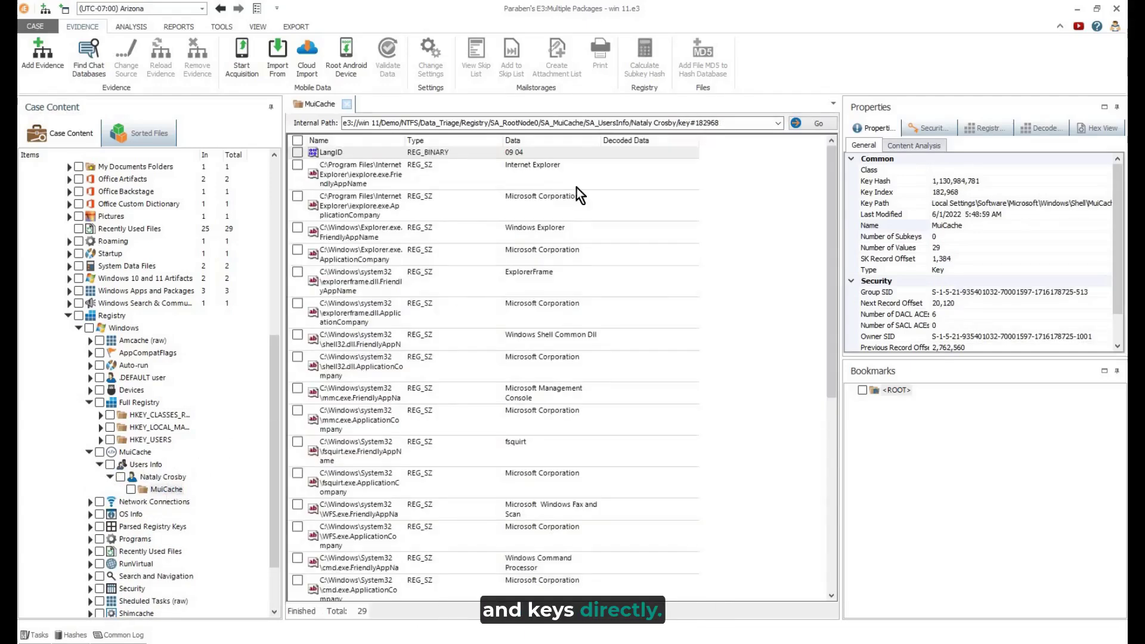
# - Examine the MuiCache key's security, registry value and decoded data views, and read through its general properties
pyautogui.click(925, 127)
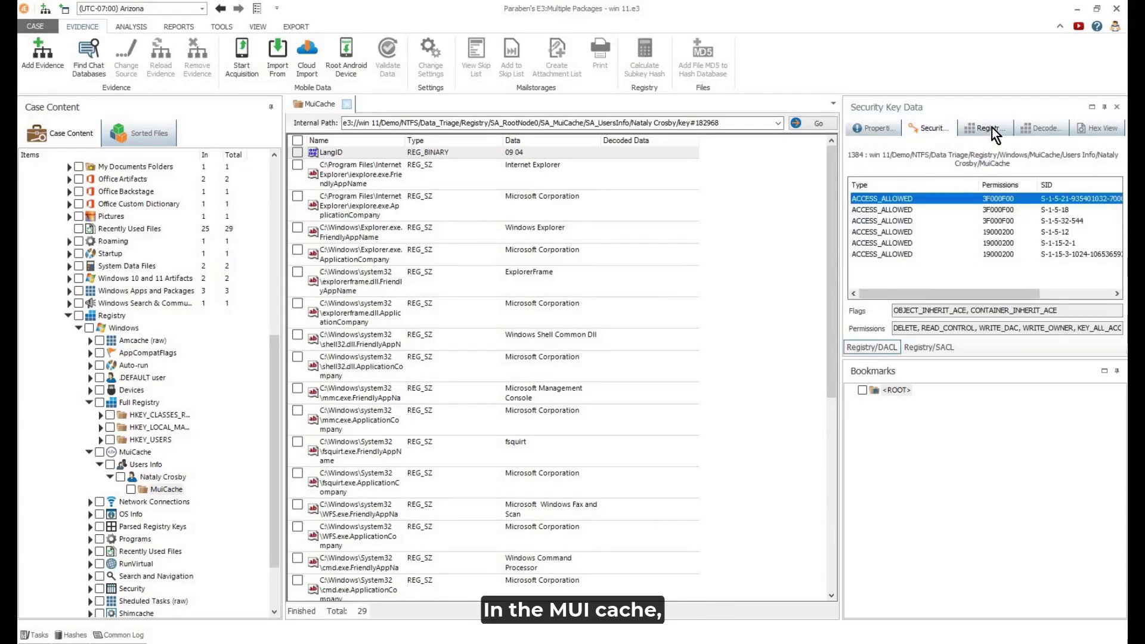
pyautogui.click(993, 128)
pyautogui.click(1046, 127)
pyautogui.click(878, 128)
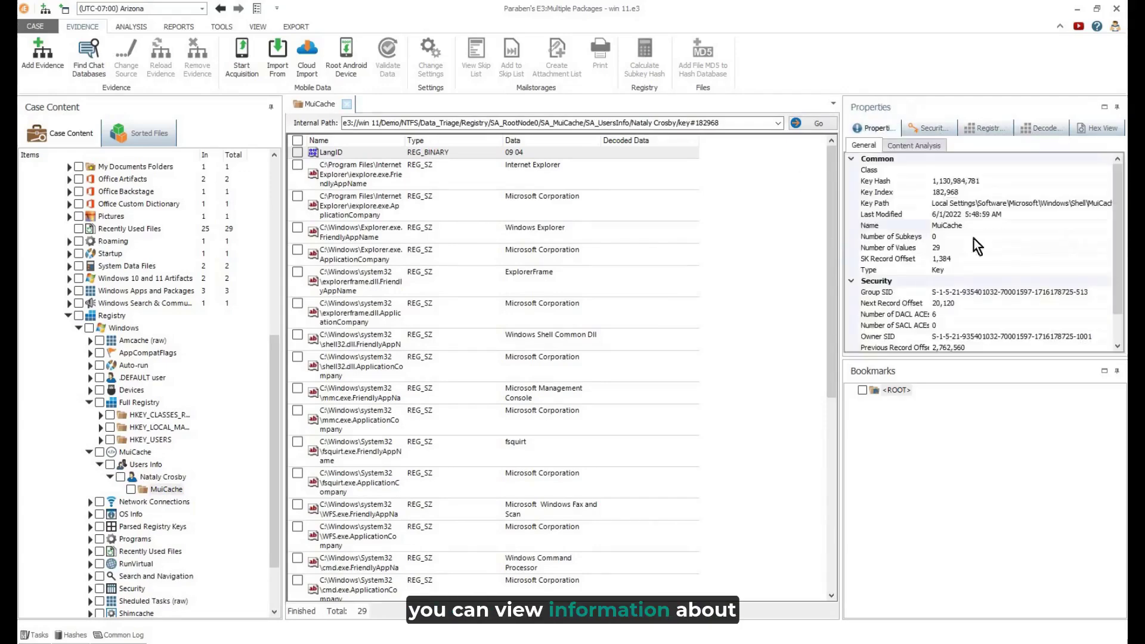
pyautogui.moveTo(1117, 174); pyautogui.dragTo(1121, 215)
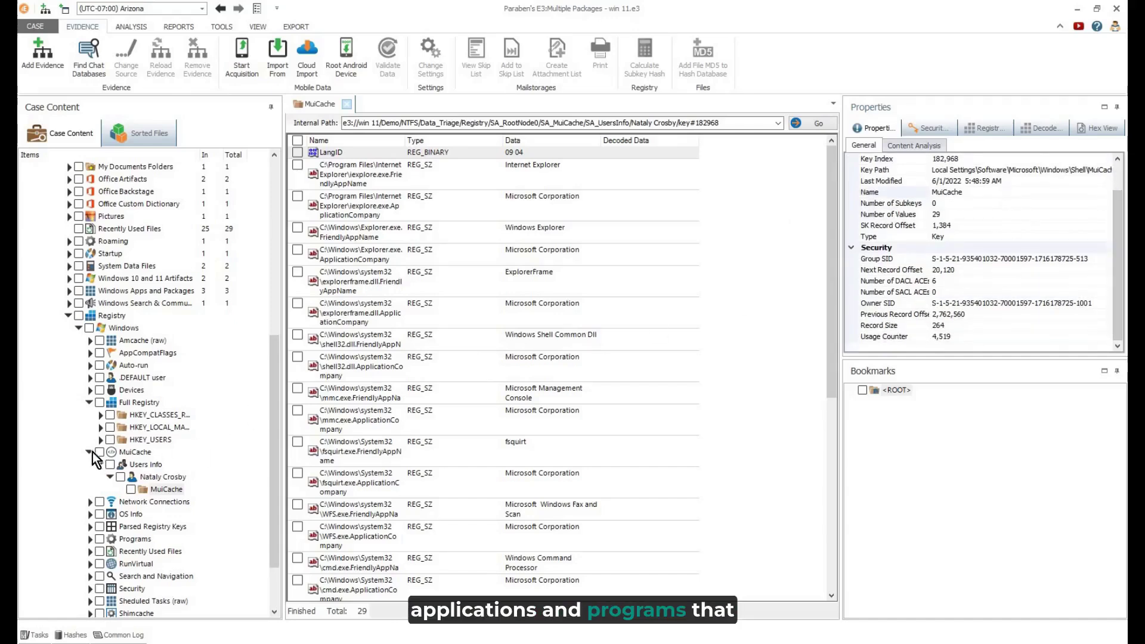
# - Collapse MuiCache, look at the Network folder under Network Connections, and collapse that category
pyautogui.click(89, 452)
pyautogui.click(89, 465)
pyautogui.click(100, 477)
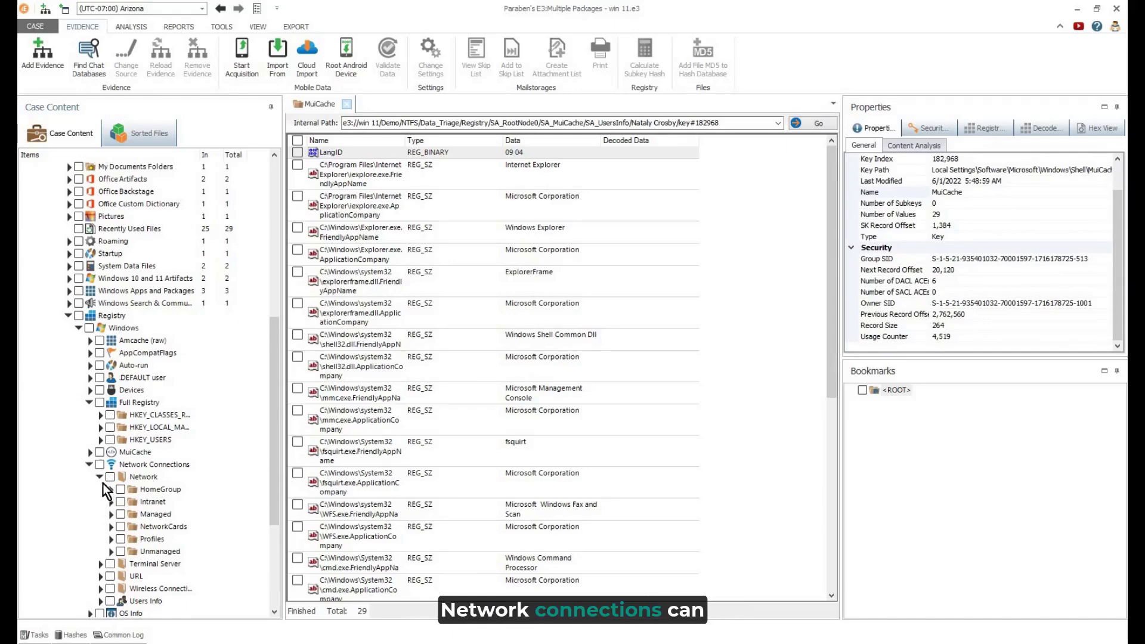
pyautogui.click(89, 464)
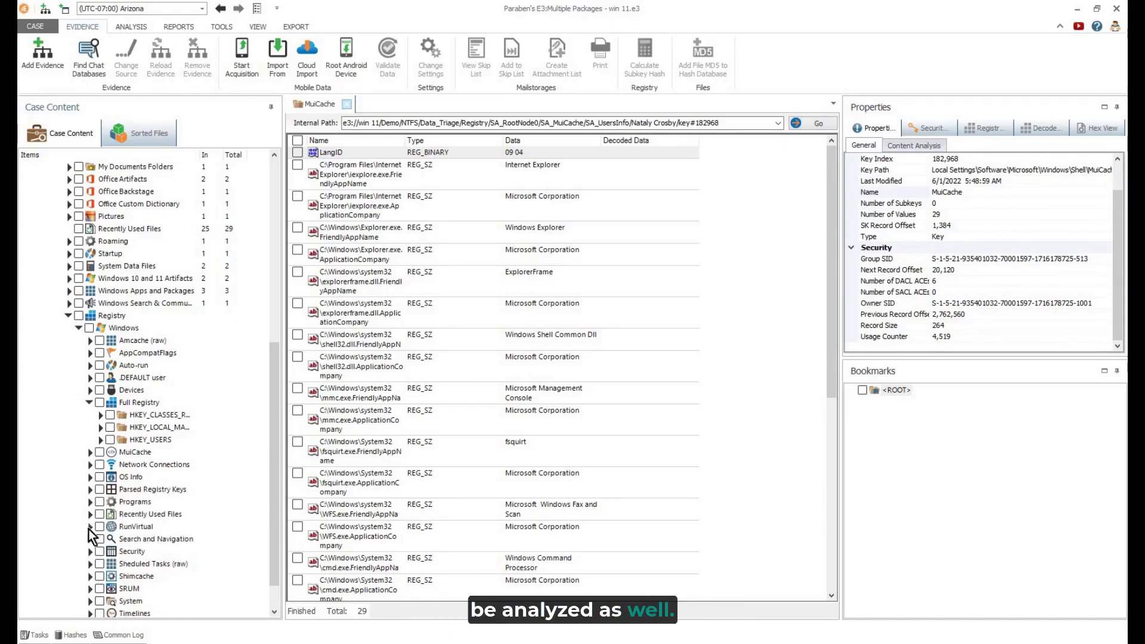
# - Open the Summary Timeline under Timelines and search its events for "outlook"
pyautogui.scroll(-1, 274, 425)
pyautogui.click(90, 576)
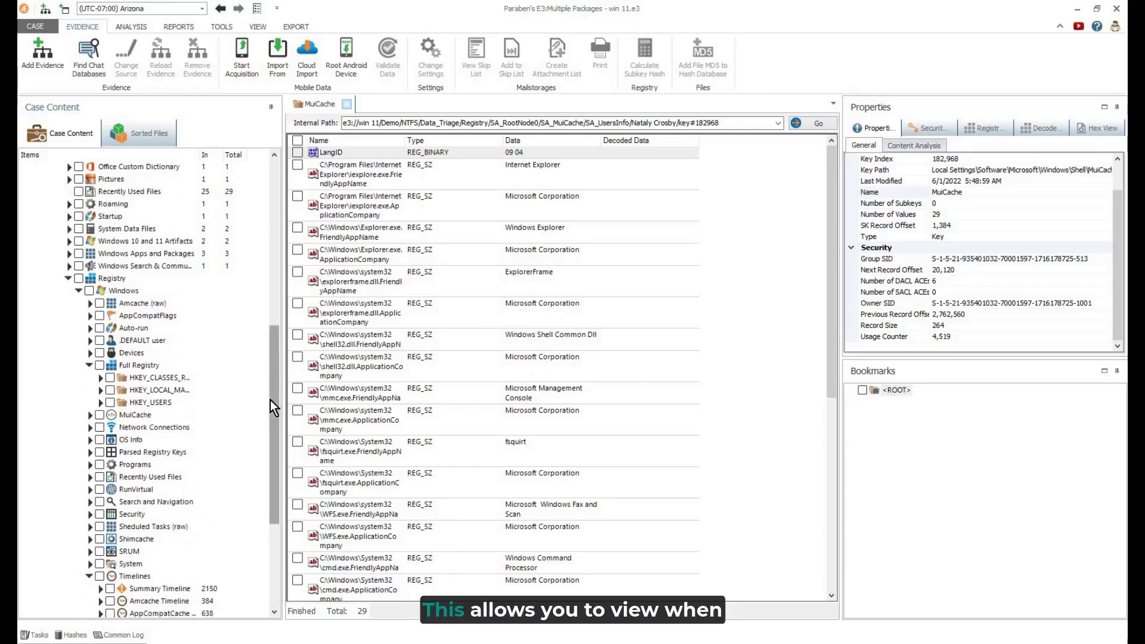
pyautogui.scroll(-5, 270, 400)
pyautogui.doubleClick(162, 403)
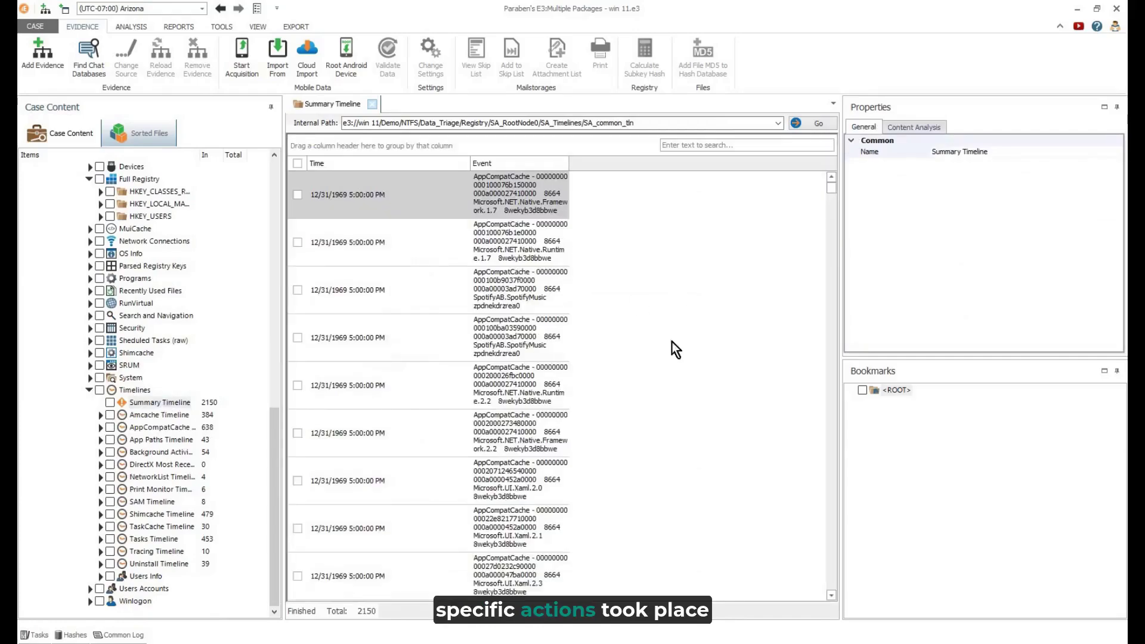
pyautogui.click(707, 146)
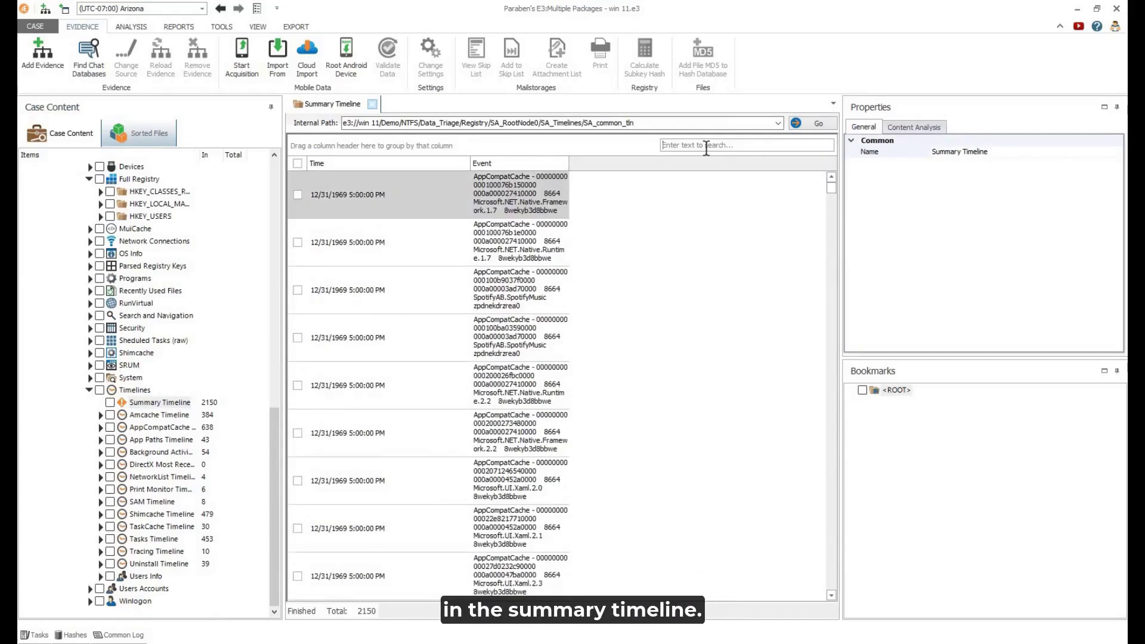
pyautogui.write('outlook')
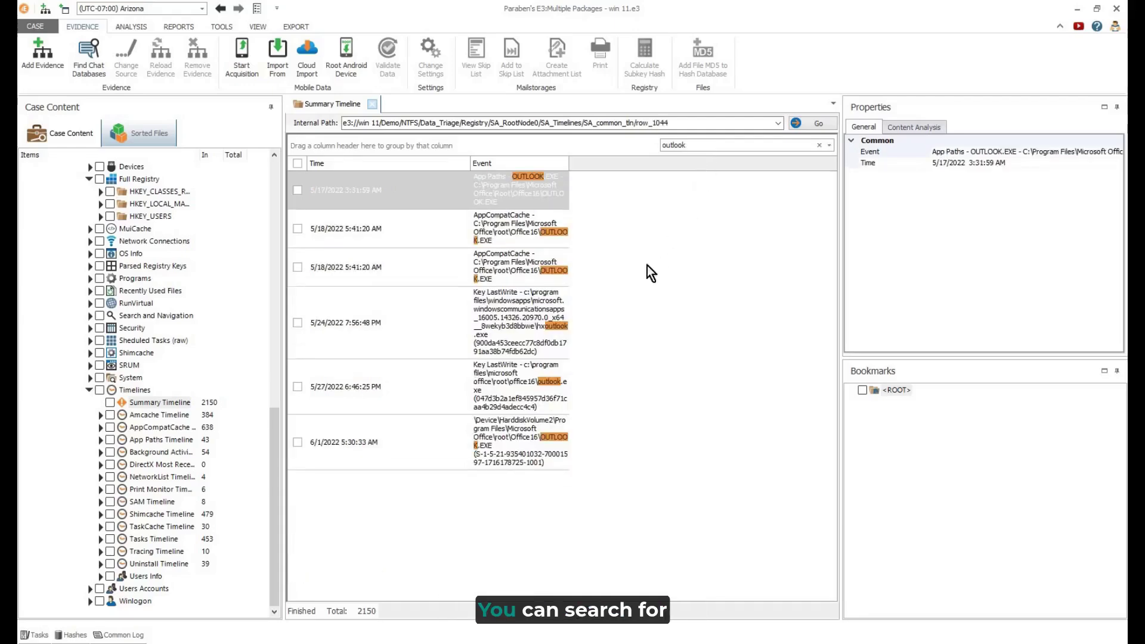
# - Open the Amcache Timeline and search its events for "outlook"
pyautogui.click(140, 415)
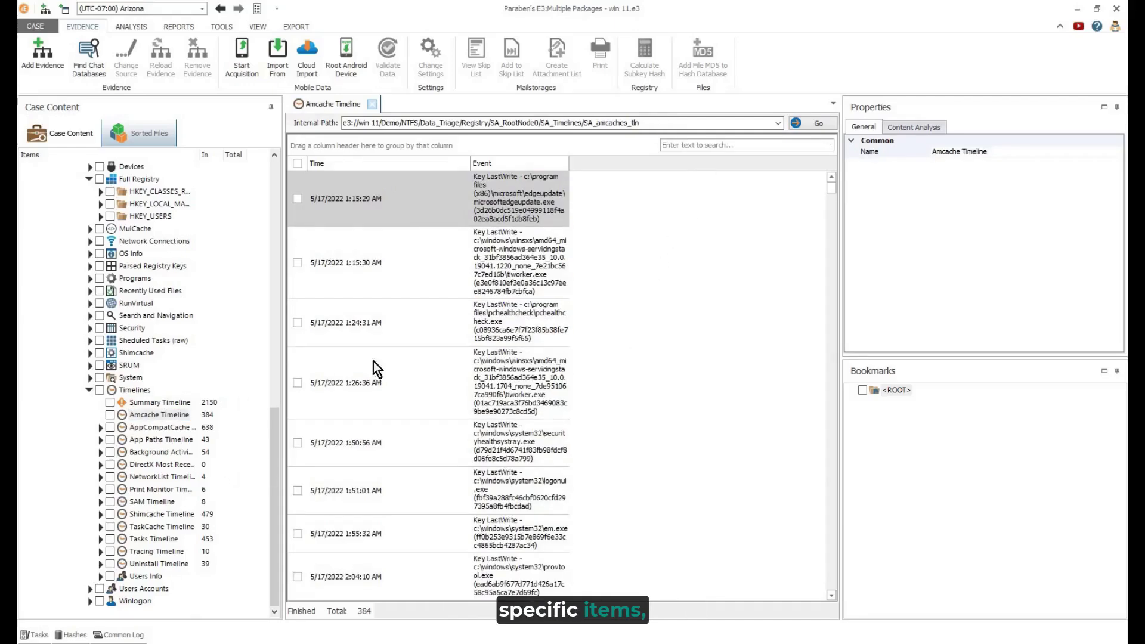
pyautogui.click(692, 146)
pyautogui.write('outlook')
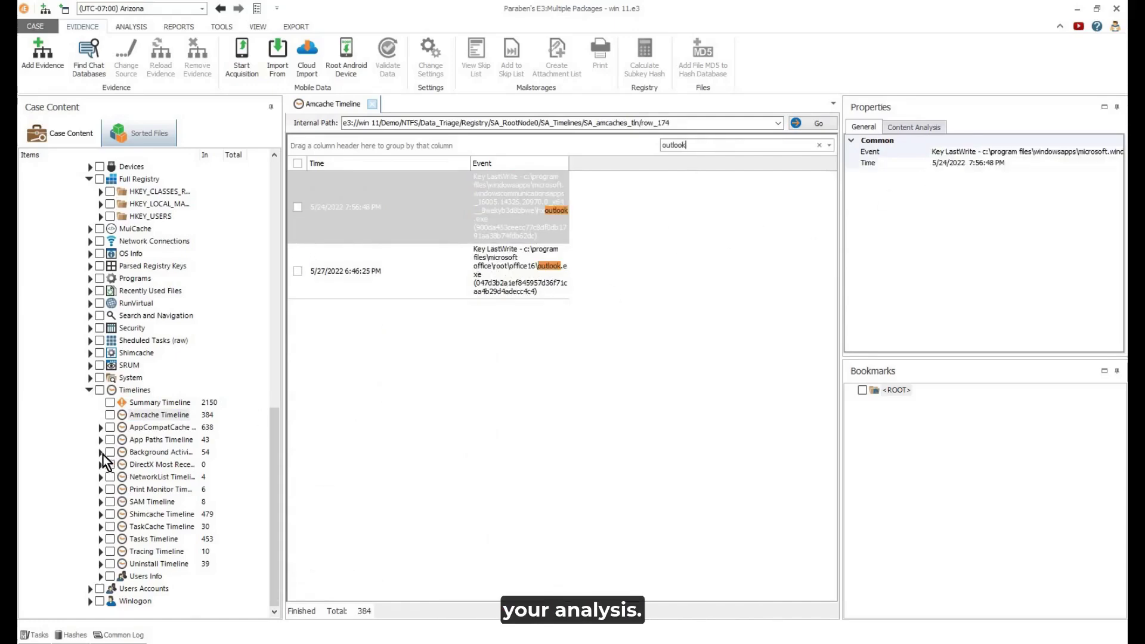
# - View the Background Activity and NetworkList timelines, and look through the application entries in the Uninstall Timeline
pyautogui.click(157, 453)
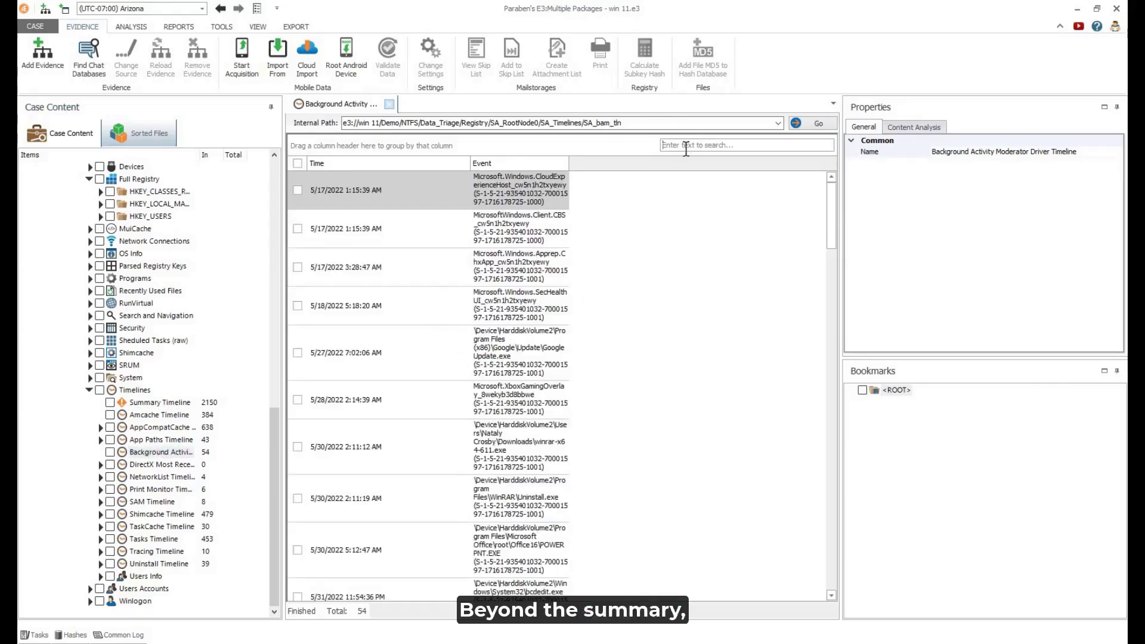
pyautogui.click(149, 477)
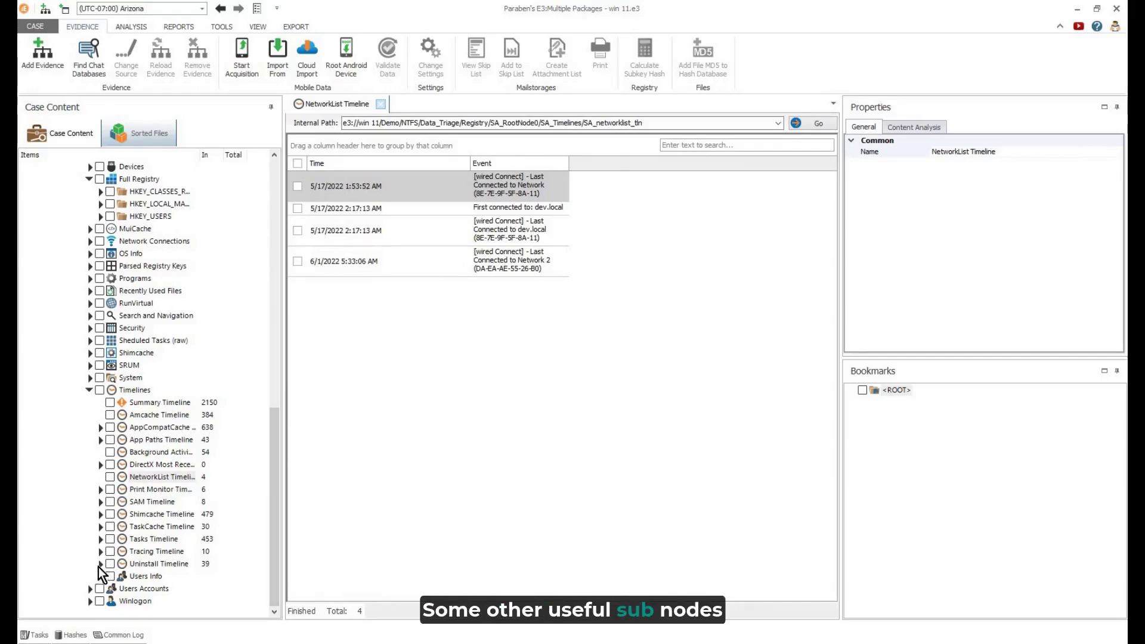
pyautogui.click(150, 564)
pyautogui.scroll(-4, 832, 295)
pyautogui.scroll(-3, 832, 296)
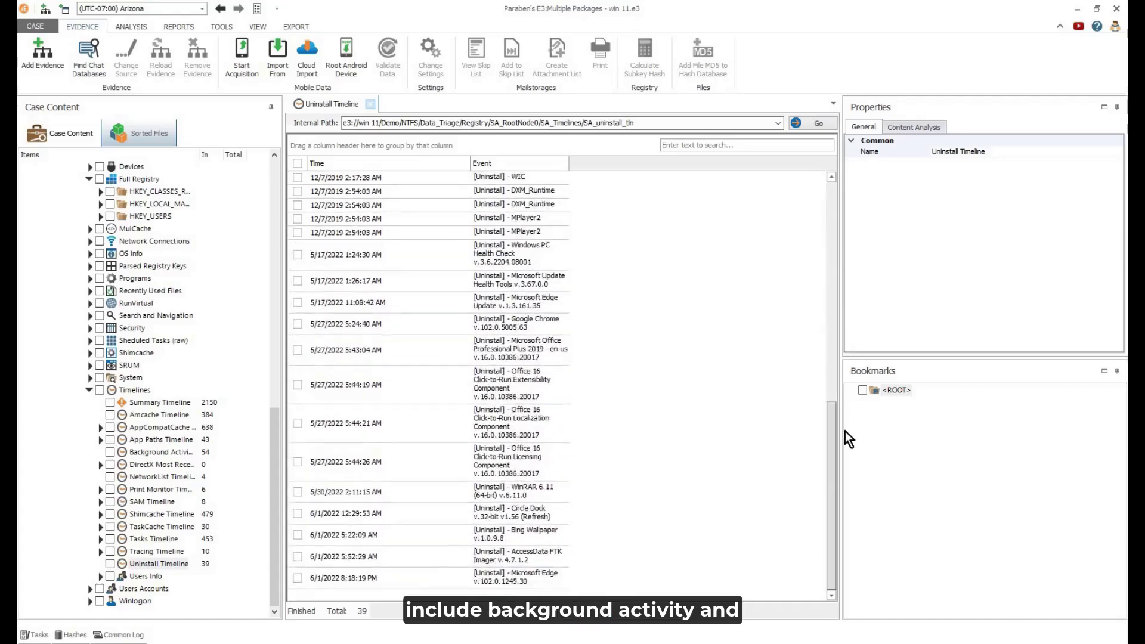
pyautogui.scroll(10, 775, 239)
# - Expand Users Accounts down to the user's Explorer folder and open its Advanced key
pyautogui.click(90, 589)
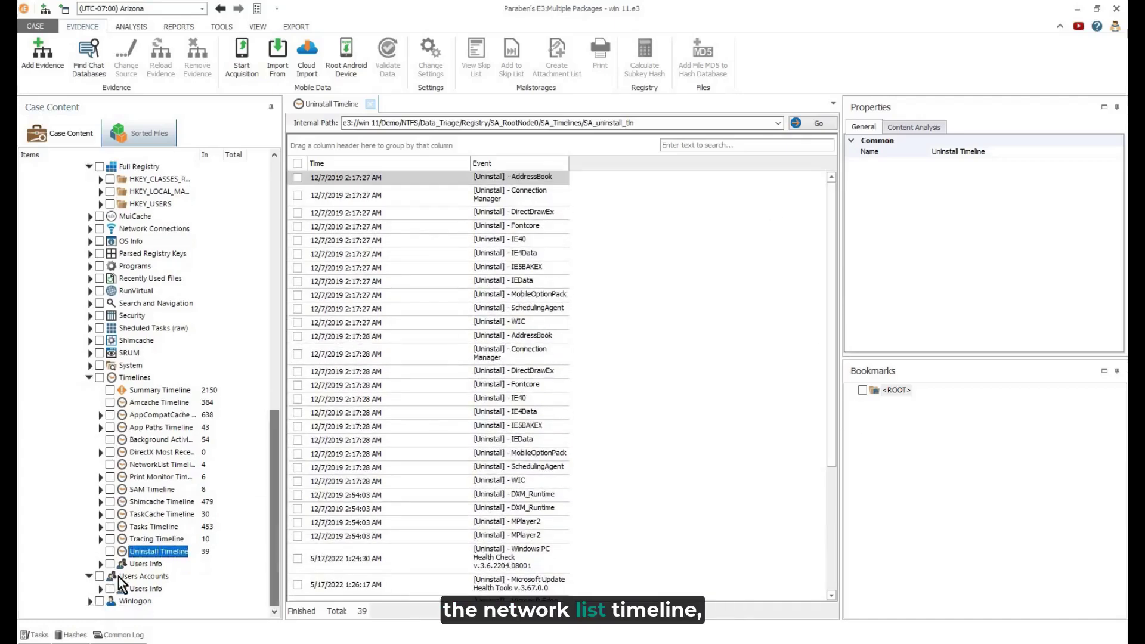
pyautogui.click(101, 600)
pyautogui.scroll(-3, 267, 528)
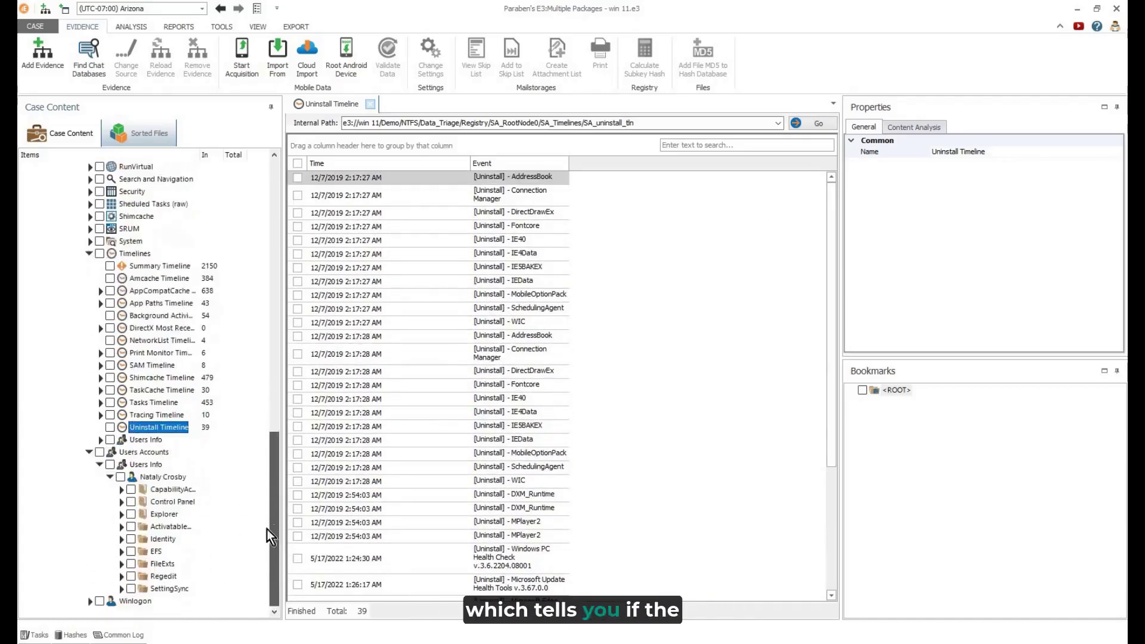
pyautogui.click(120, 514)
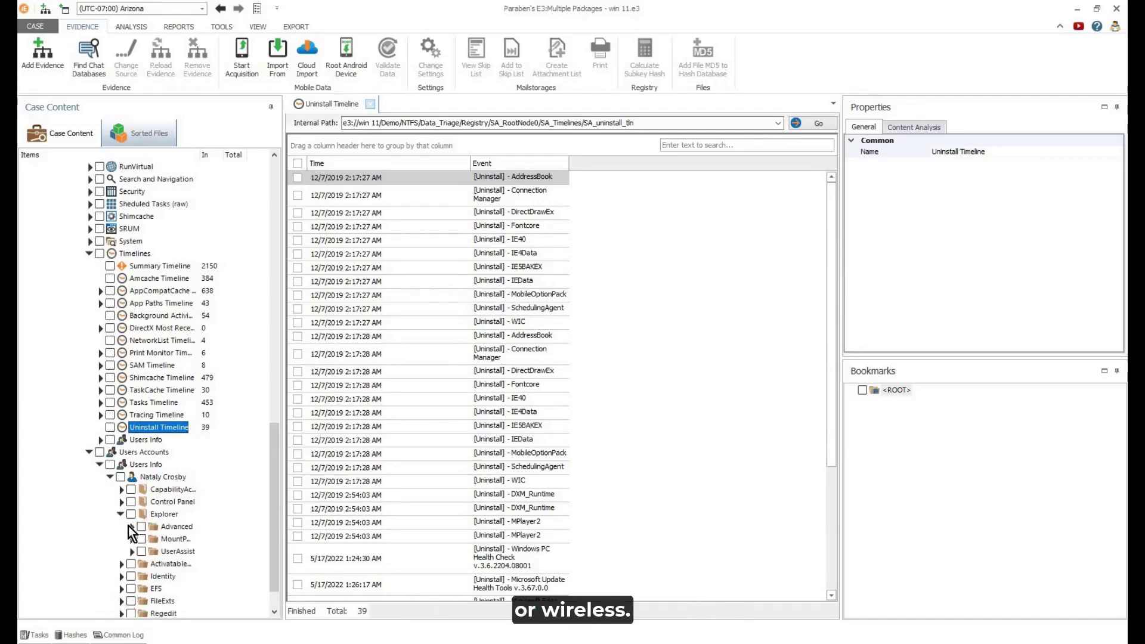
pyautogui.click(164, 527)
# - View the Advanced key's security data, checking the Registry/SACL list and returning to Registry/DACL
pyautogui.click(927, 125)
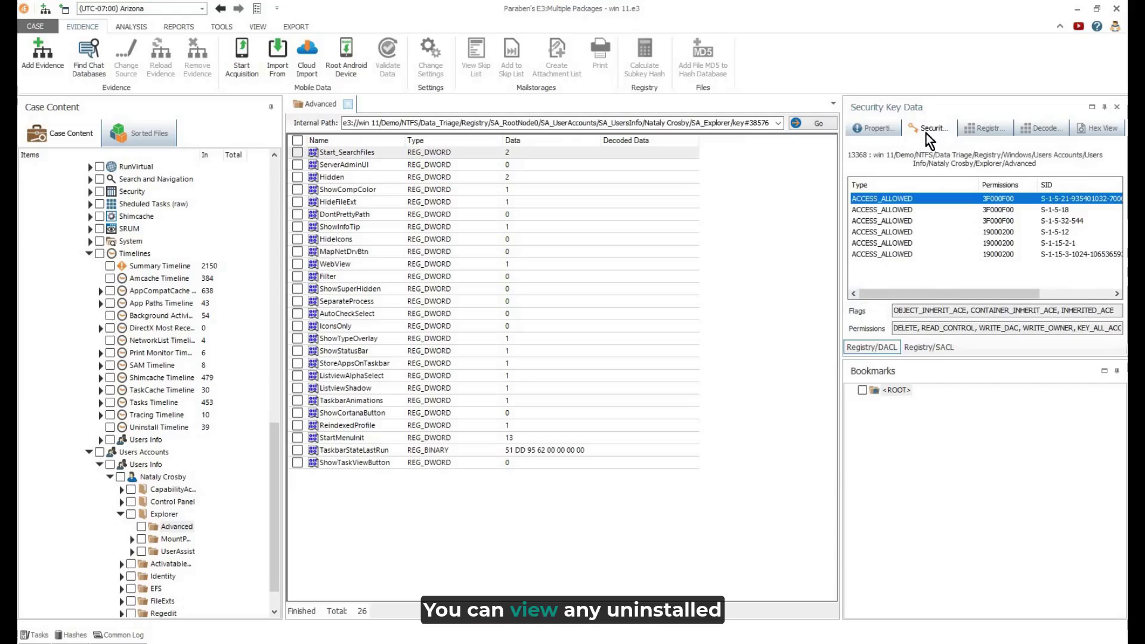
pyautogui.click(939, 350)
pyautogui.click(886, 352)
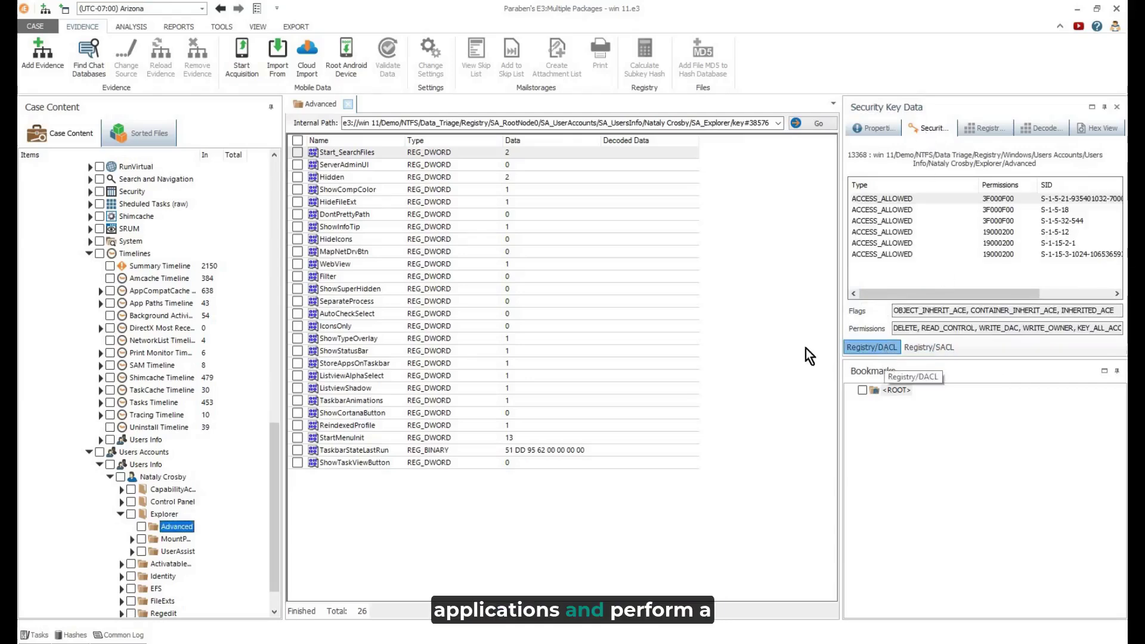
# - Collapse the user's node under Users Info in the Users Accounts category
pyautogui.scroll(-3, 273, 461)
pyautogui.click(119, 479)
pyautogui.click(109, 478)
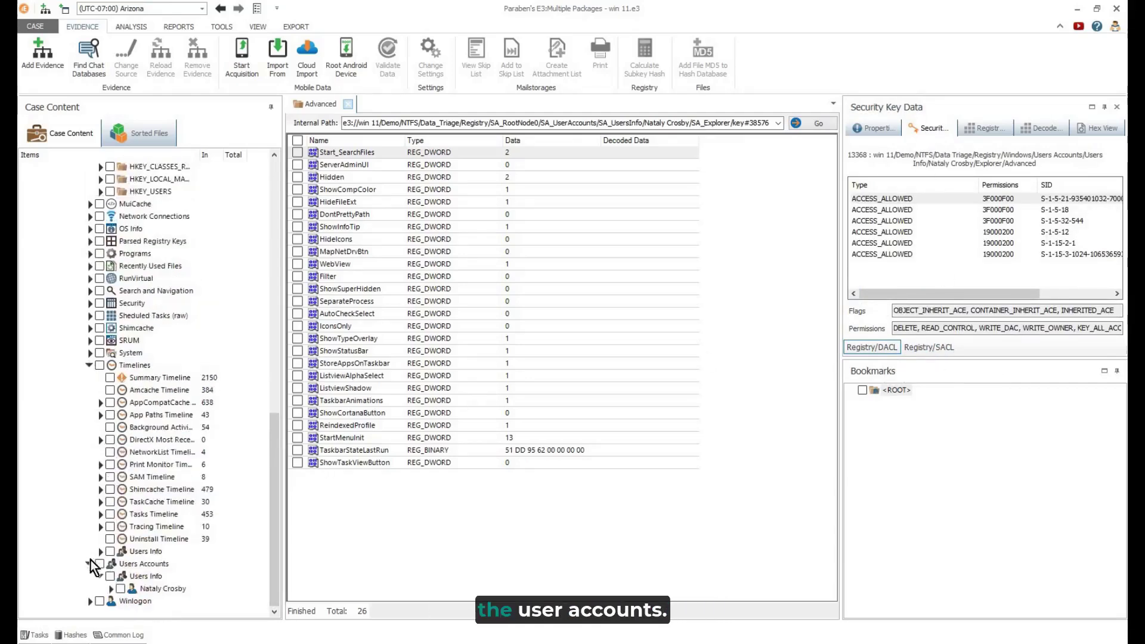